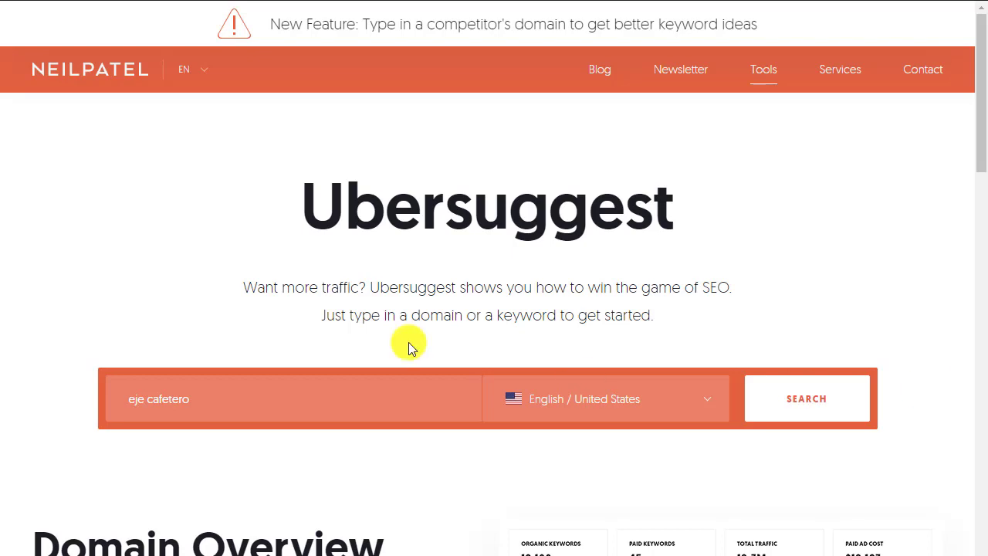
Search for the keyword "eje cafetero" with the language and country set to Spanish / Colombia.
{"action": "left_click", "coordinate": [640, 400]}
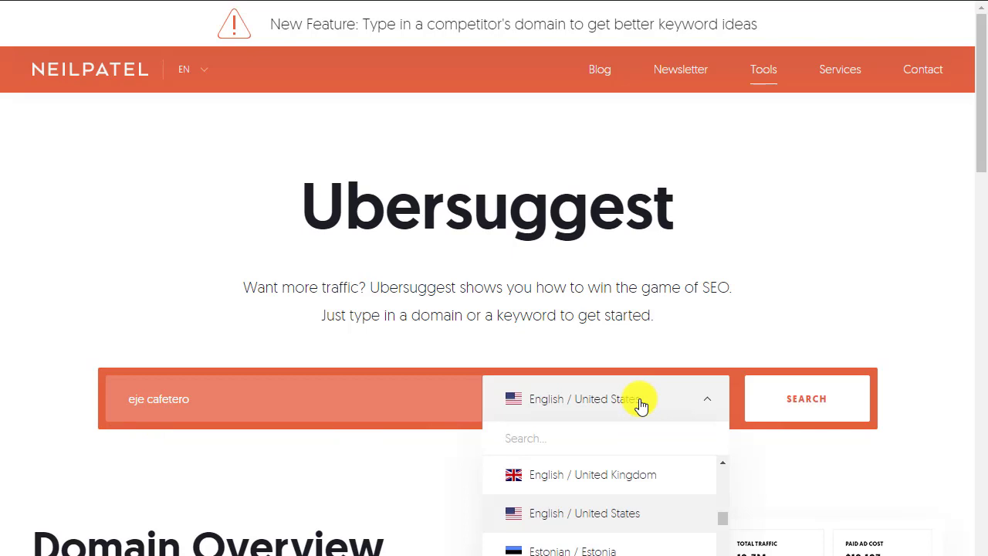
{"action": "type", "text": "colo"}
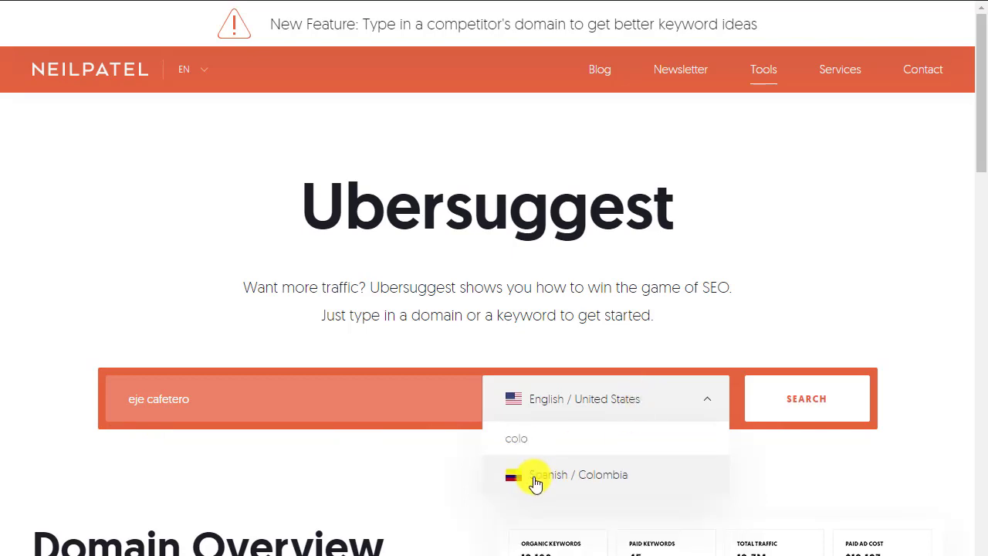
{"action": "left_click", "coordinate": [536, 481]}
{"action": "left_click", "coordinate": [795, 400]}
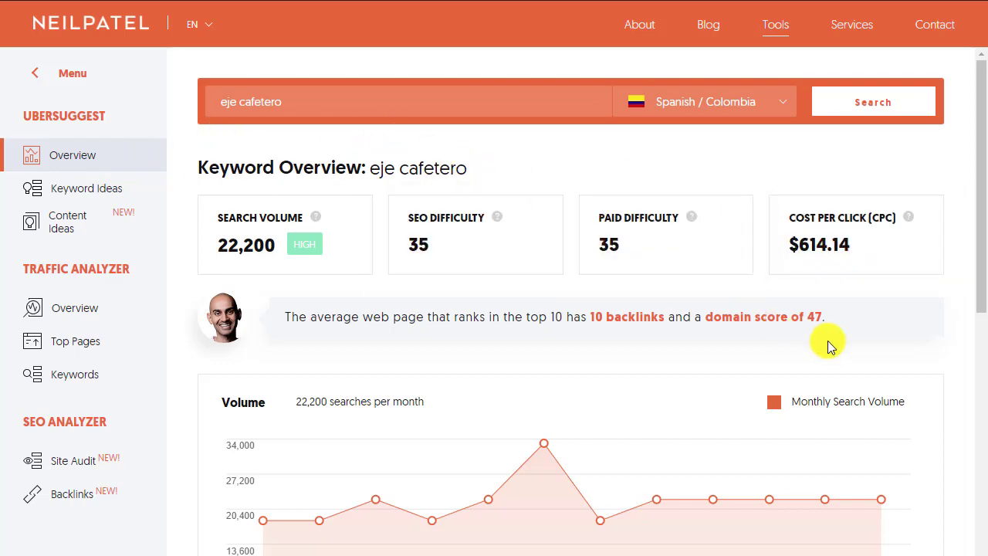
Look over the keyword overview for "eje cafetero" and open the full list of keyword ideas.
{"action": "scroll", "coordinate": [942, 341], "scroll_direction": "down", "scroll_amount": 6}
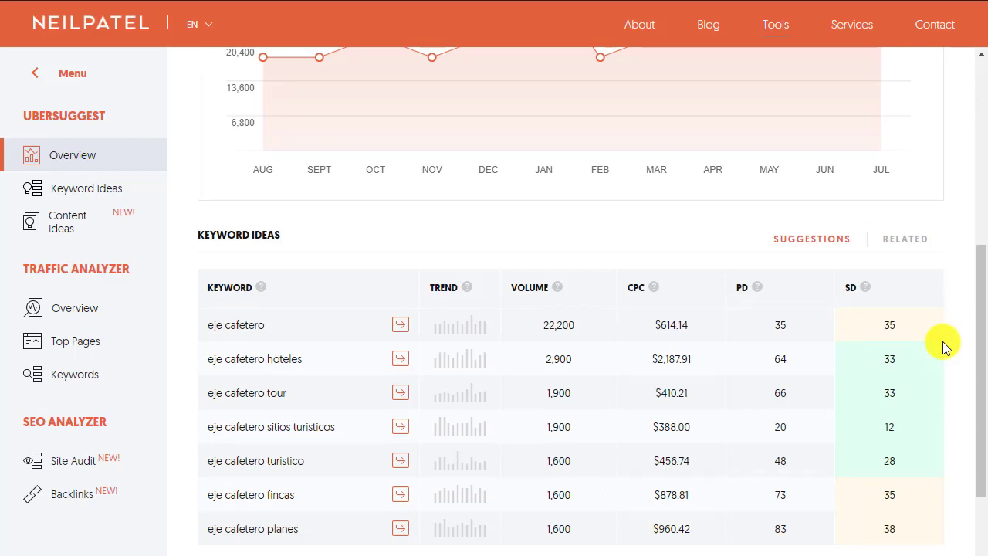
{"action": "scroll", "coordinate": [878, 347], "scroll_direction": "down", "scroll_amount": 1}
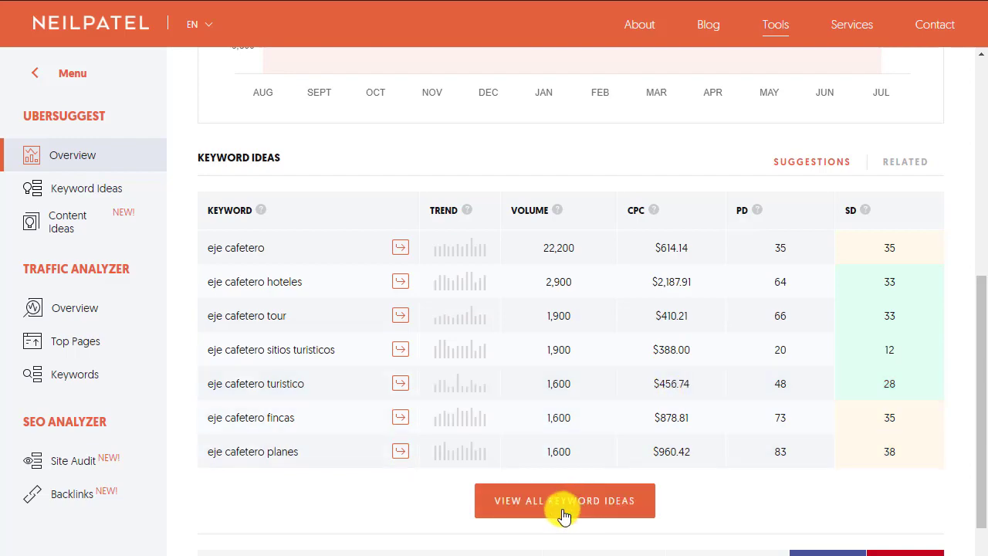
{"action": "left_click", "coordinate": [567, 516]}
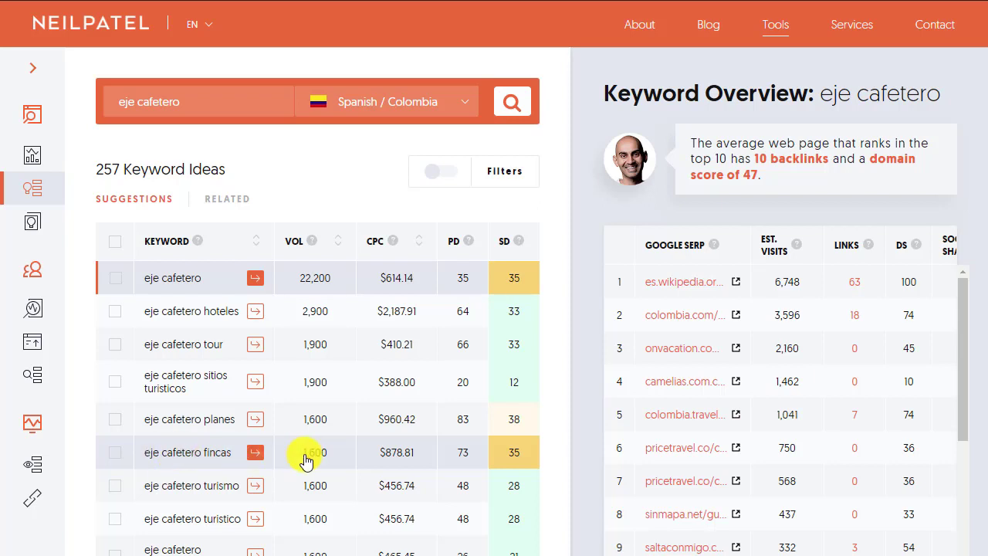
Export the "eje cafetero" keyword suggestions to CSV and open the exported file in Excel.
{"action": "scroll", "coordinate": [355, 410], "scroll_direction": "down", "scroll_amount": 1}
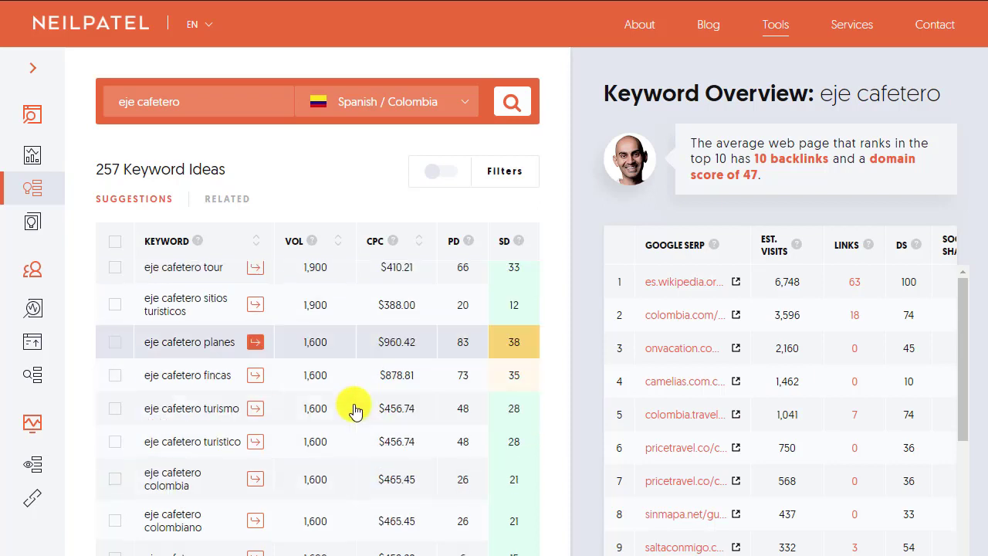
{"action": "scroll", "coordinate": [355, 411], "scroll_direction": "down", "scroll_amount": 1}
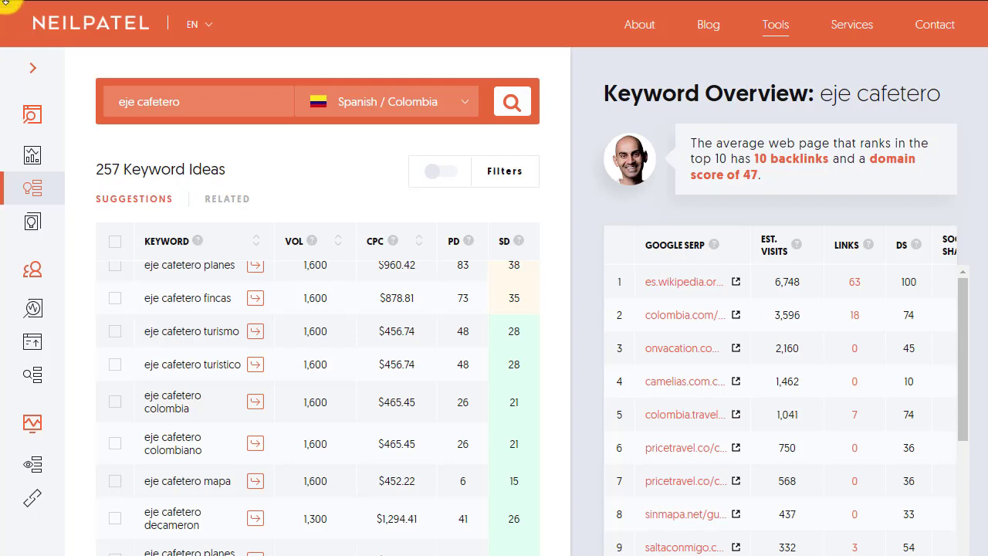
{"action": "scroll", "coordinate": [6, 5], "scroll_direction": "down", "scroll_amount": 1}
{"action": "scroll", "coordinate": [6, 5], "scroll_direction": "down", "scroll_amount": 3}
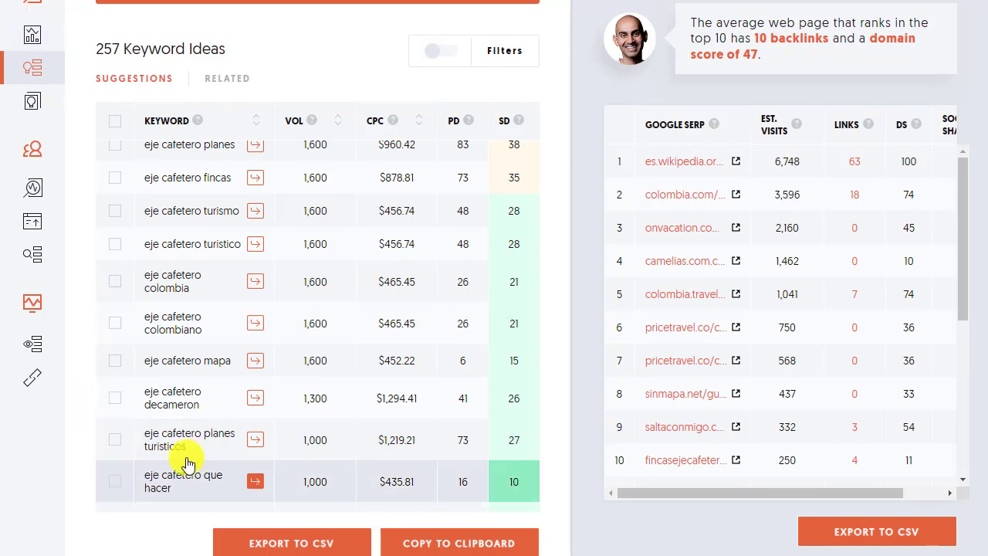
{"action": "left_click", "coordinate": [312, 544]}
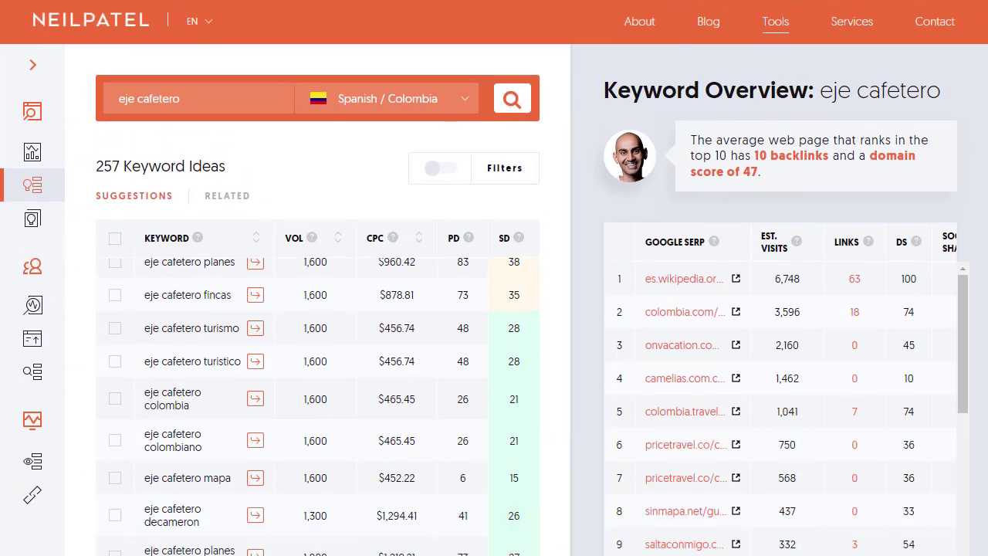
{"action": "left_click", "coordinate": [185, 553]}
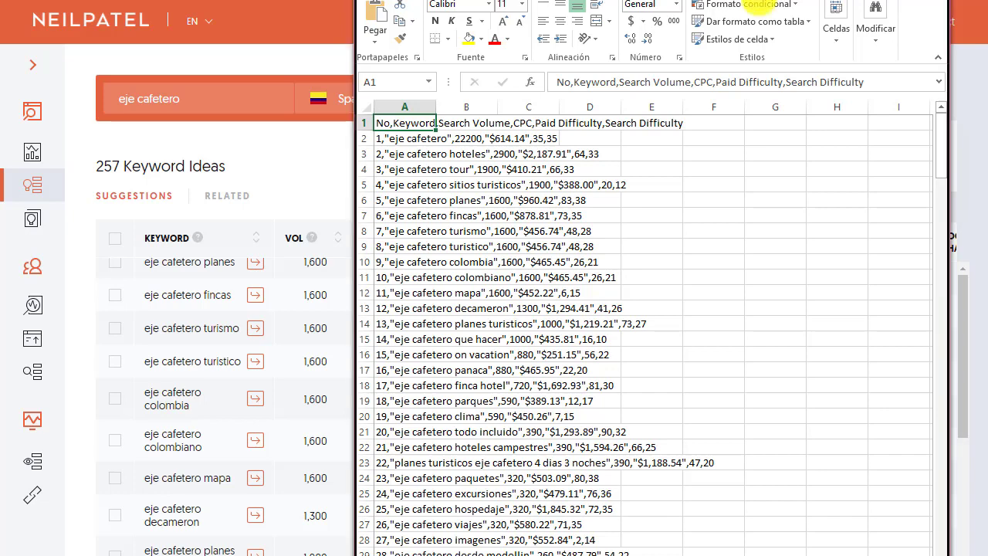
{"action": "left_click_drag", "start_coordinate": [760, 4], "coordinate": [768, 25]}
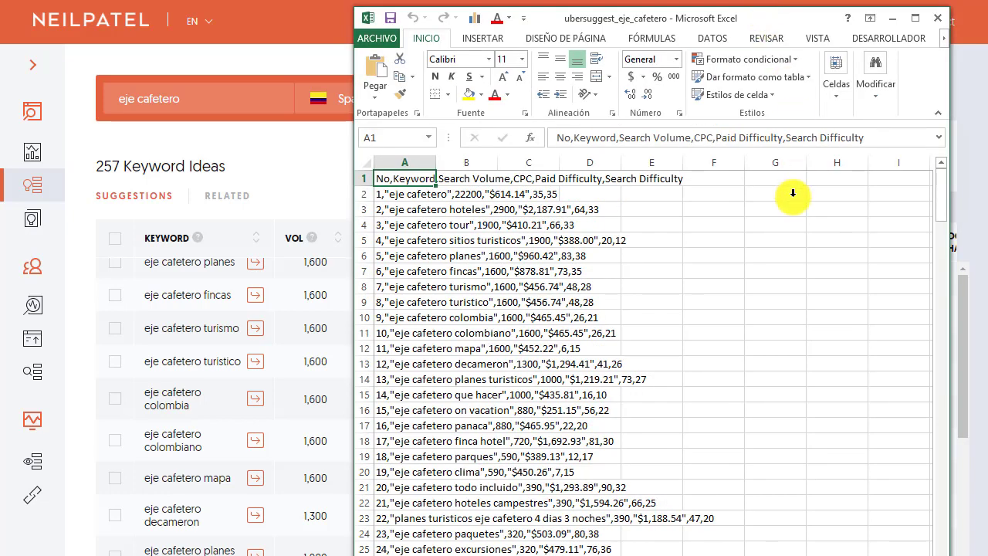
Split column A into separate columns as delimited text, adding comma as a separator and keeping the General format.
{"action": "left_click", "coordinate": [403, 161]}
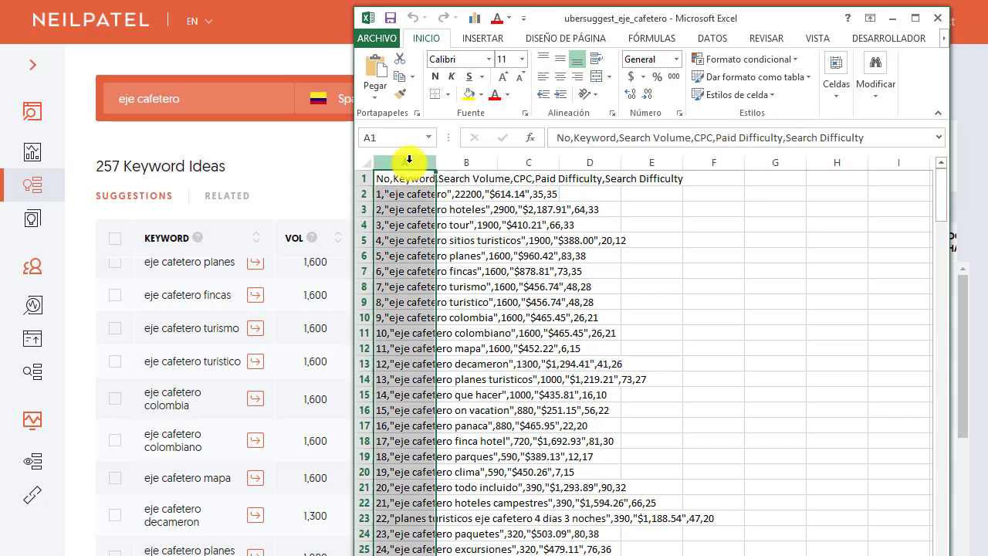
{"action": "left_click", "coordinate": [707, 32]}
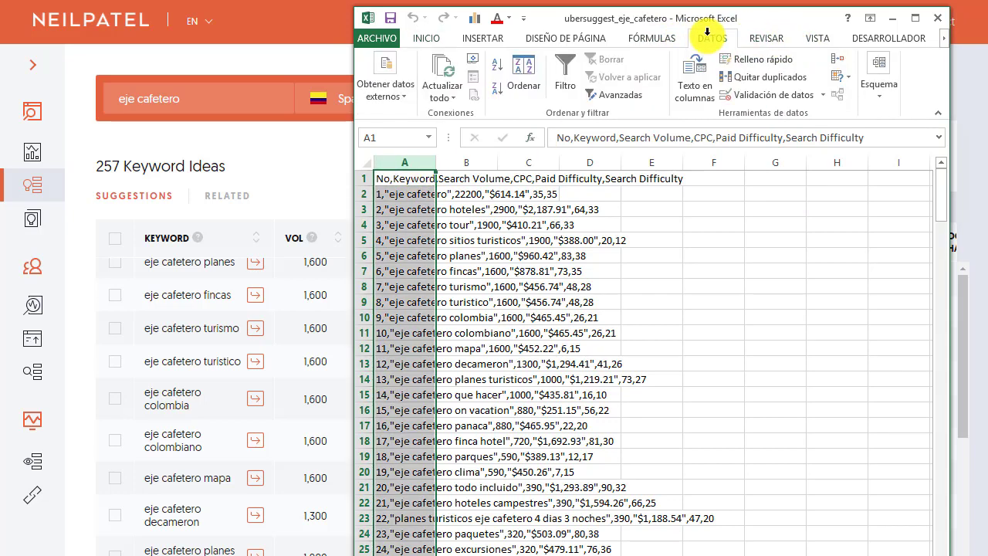
{"action": "left_click", "coordinate": [690, 87]}
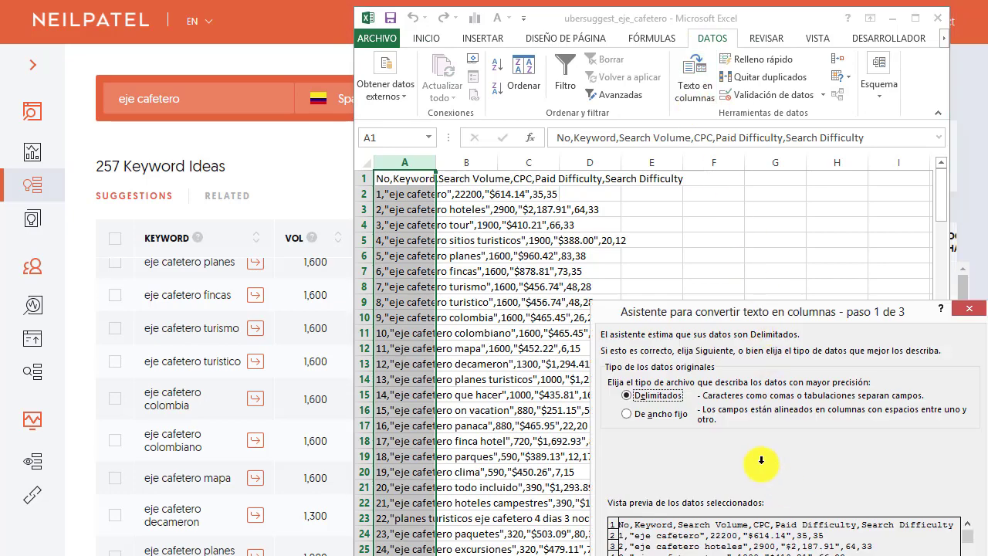
{"action": "left_click_drag", "start_coordinate": [656, 310], "coordinate": [541, 174]}
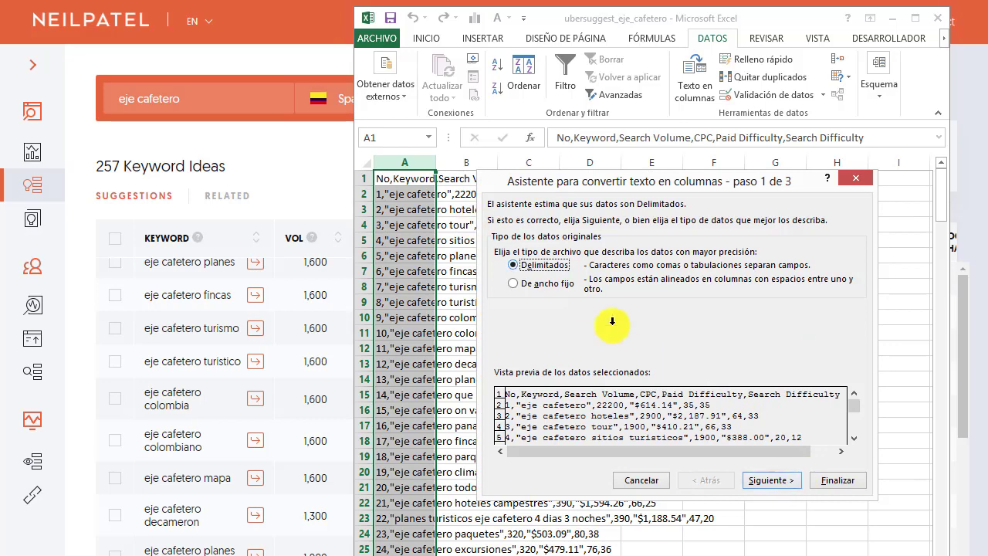
{"action": "left_click", "coordinate": [764, 478]}
{"action": "left_click", "coordinate": [498, 277]}
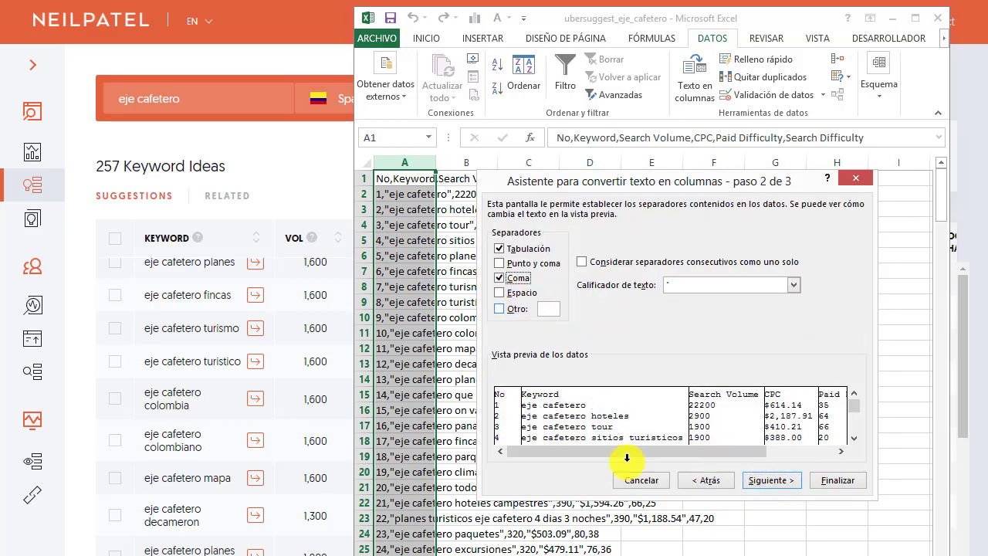
{"action": "left_click", "coordinate": [781, 480]}
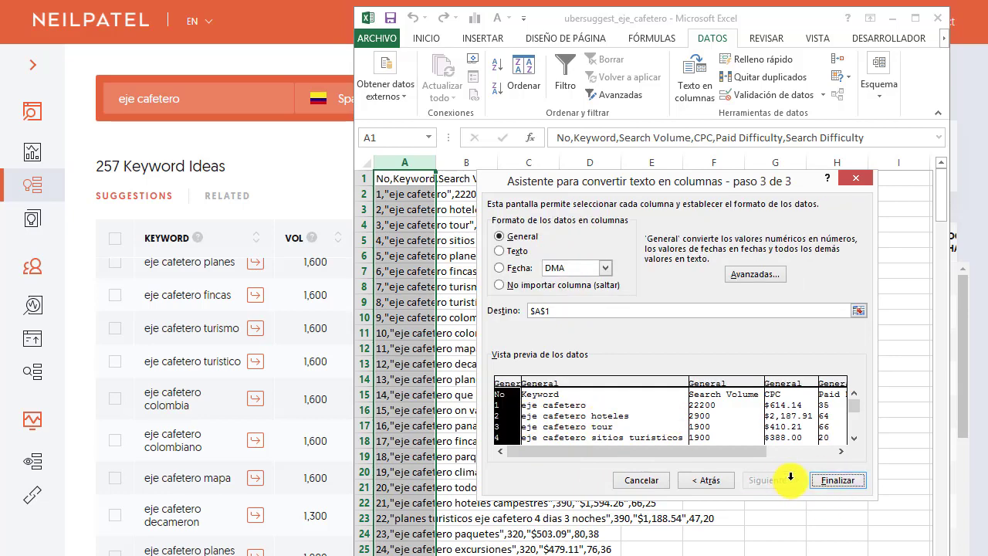
{"action": "left_click", "coordinate": [841, 480]}
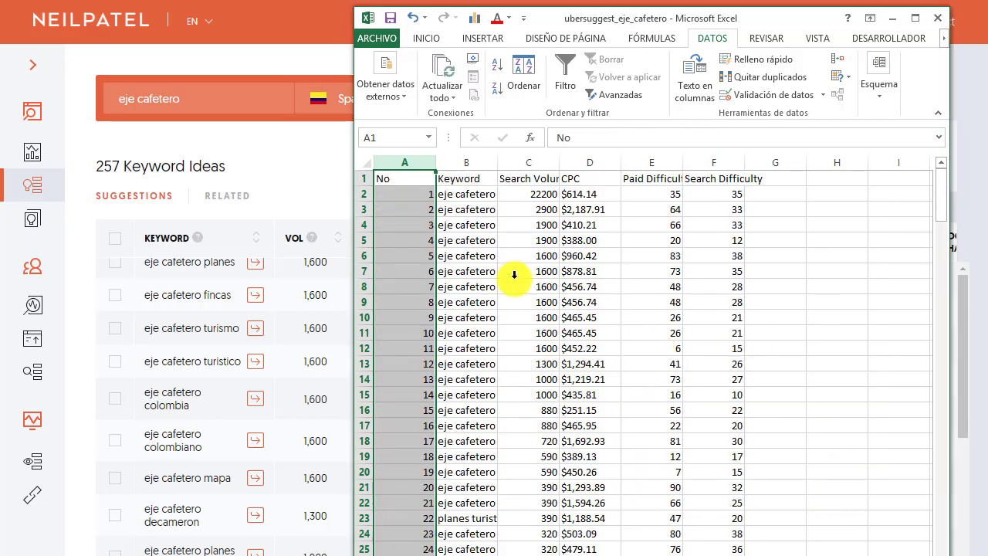
Autofit the No and Keyword columns and look through the keyword list down to its last row.
{"action": "double_click", "coordinate": [498, 162]}
{"action": "double_click", "coordinate": [437, 161]}
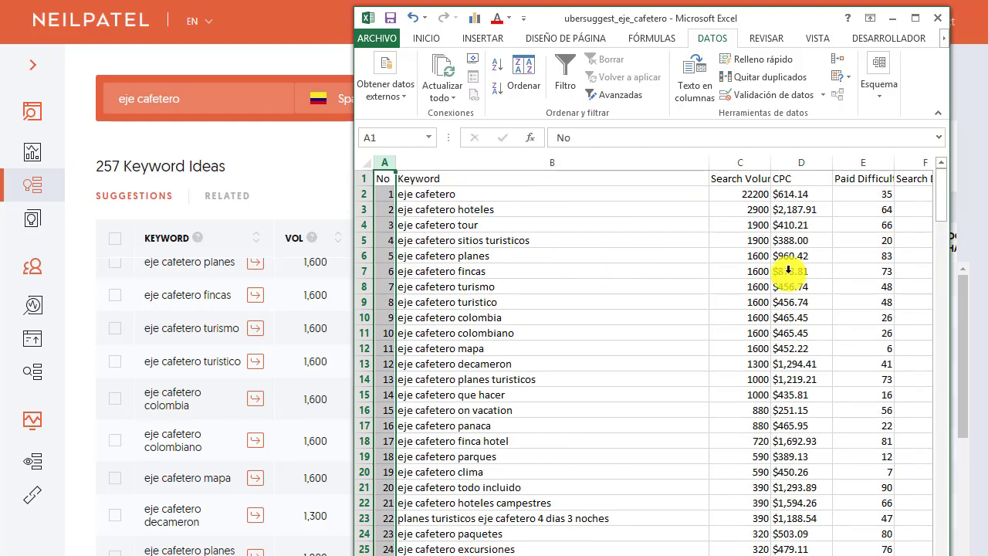
{"action": "left_click_drag", "start_coordinate": [940, 209], "coordinate": [941, 541]}
{"action": "scroll", "coordinate": [684, 475], "scroll_direction": "down", "scroll_amount": 5}
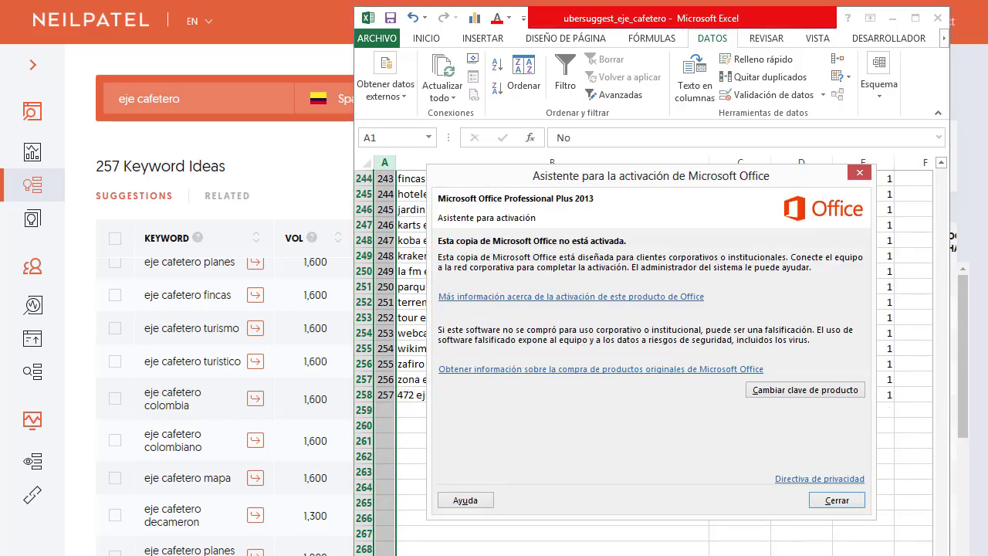
{"action": "left_click", "coordinate": [829, 498]}
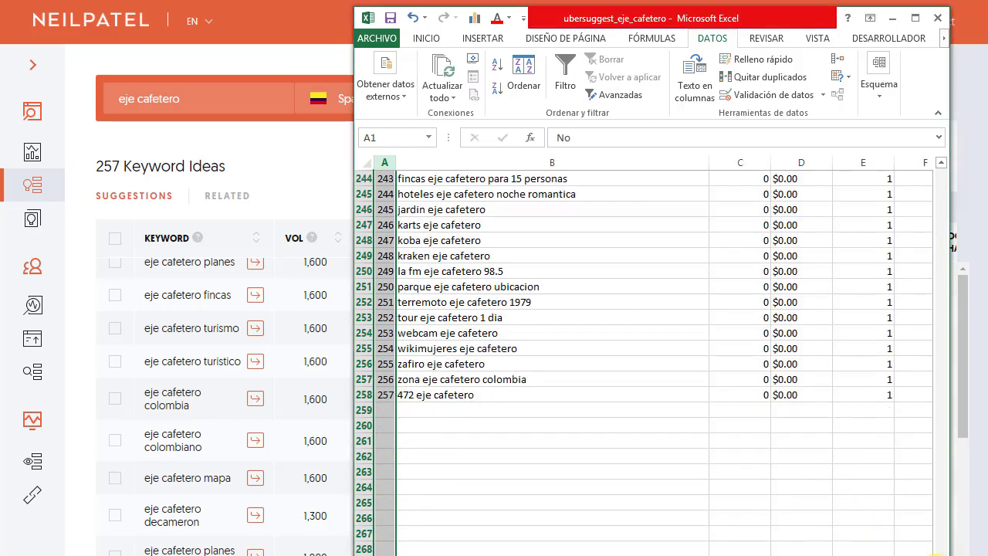
{"action": "left_click_drag", "start_coordinate": [941, 532], "coordinate": [940, 158]}
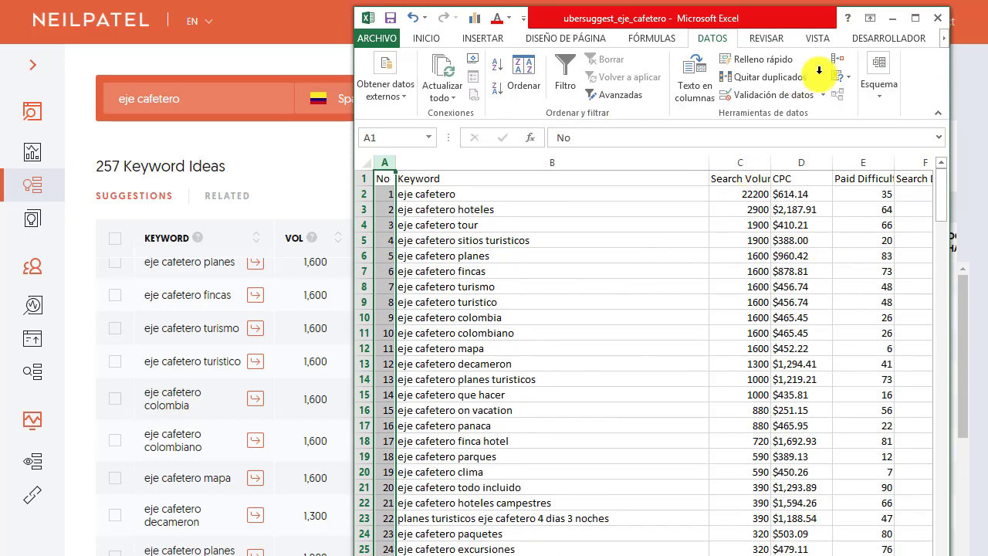
Maximize the workbook and format the Search Volume column as Number with 0 decimals and a thousands separator.
{"action": "left_click", "coordinate": [911, 16]}
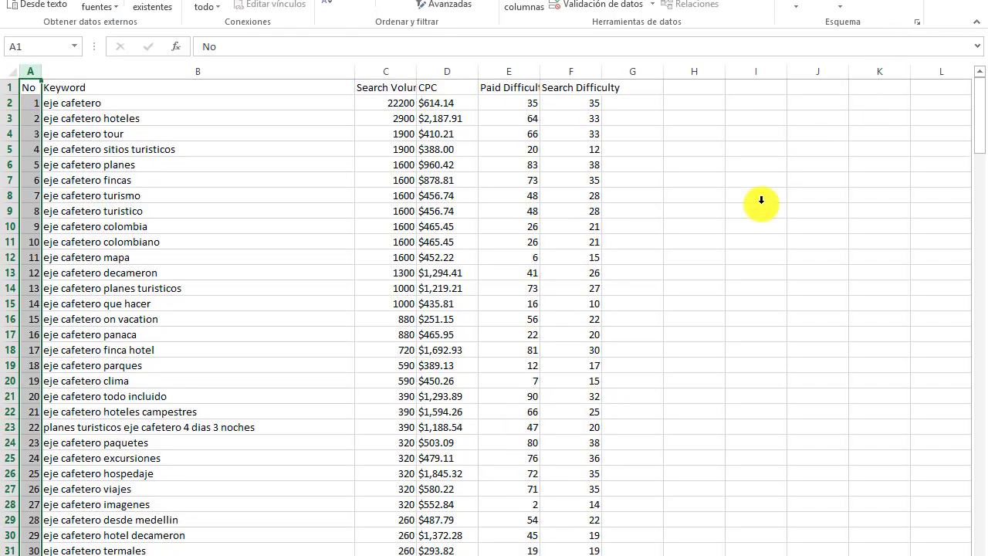
{"action": "left_click", "coordinate": [392, 68]}
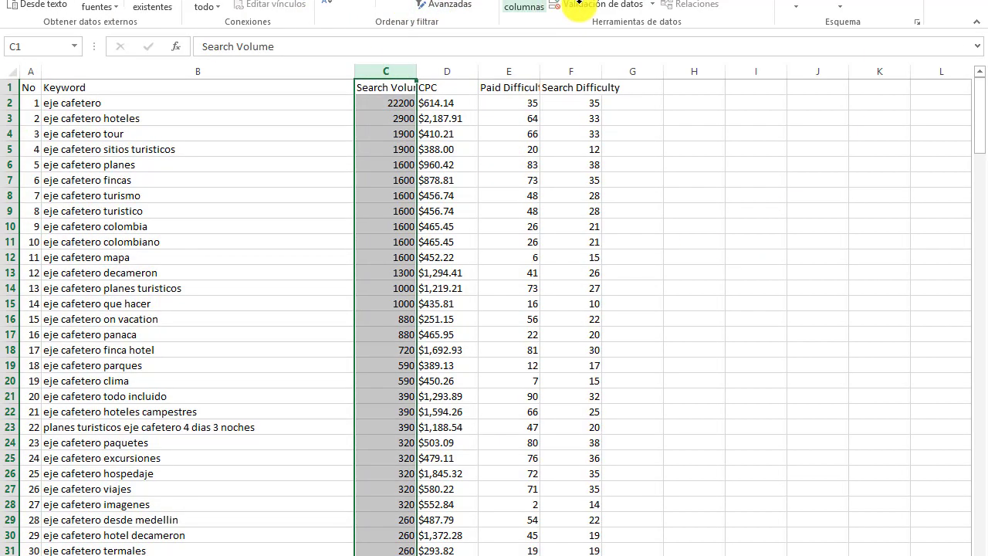
{"action": "left_click", "coordinate": [92, 0]}
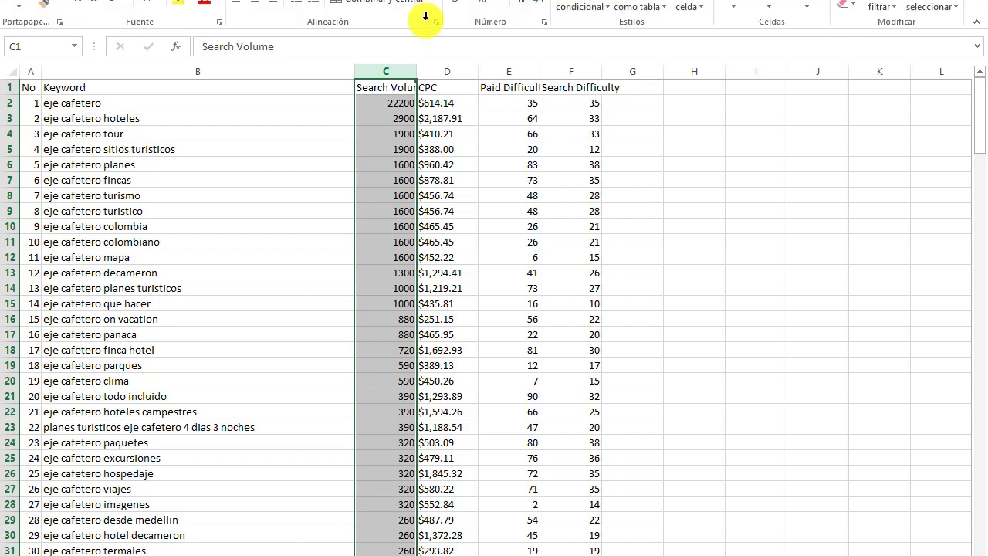
{"action": "left_click", "coordinate": [546, 22]}
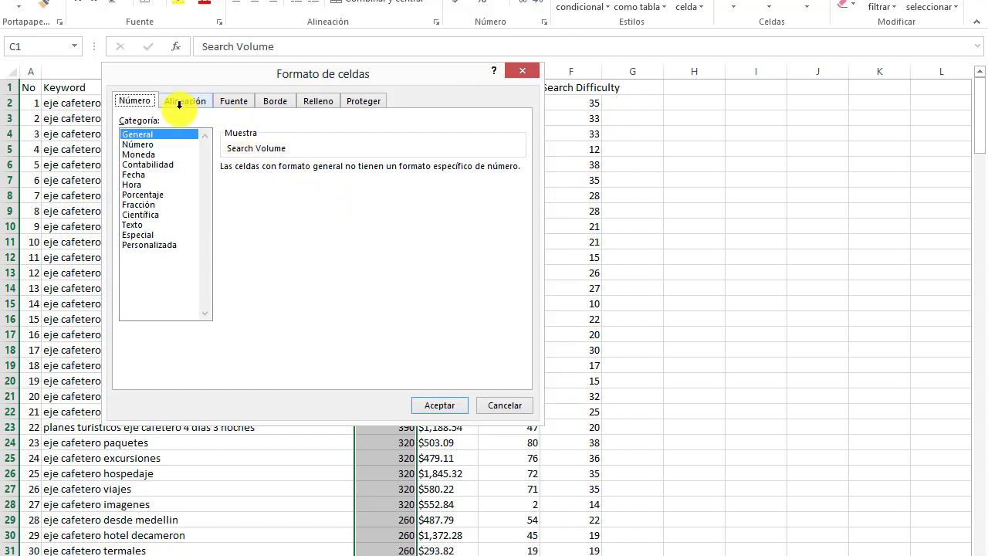
{"action": "left_click", "coordinate": [147, 144]}
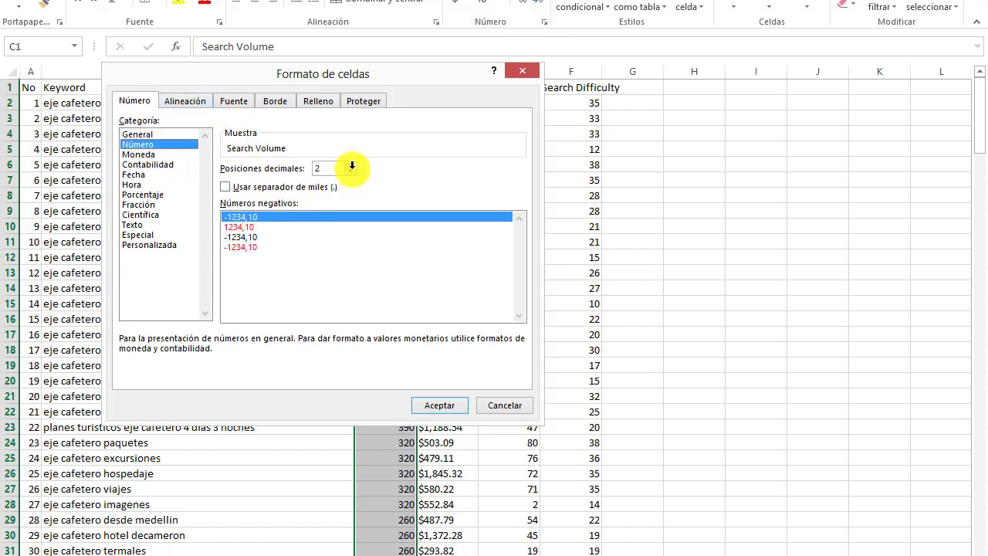
{"action": "left_click", "coordinate": [226, 187]}
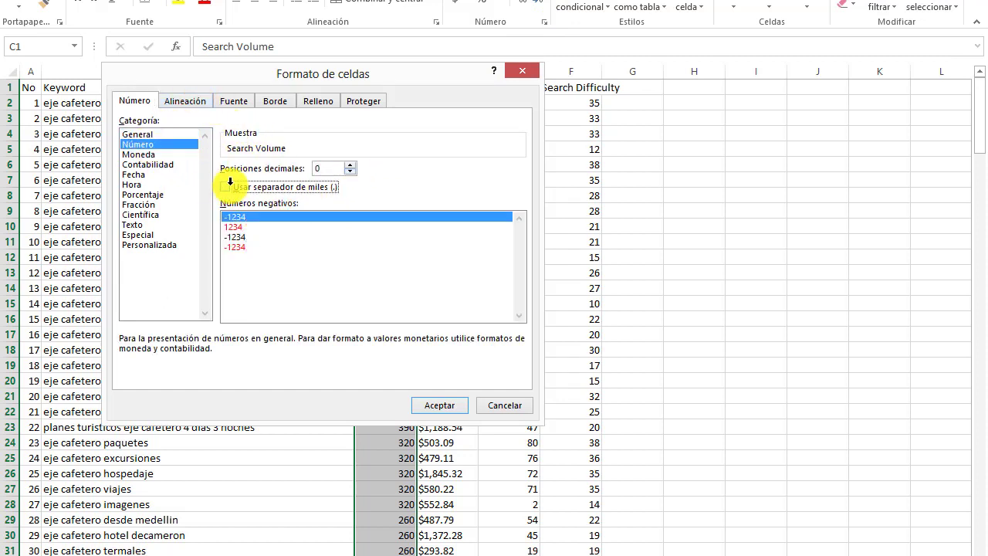
{"action": "left_click", "coordinate": [439, 404]}
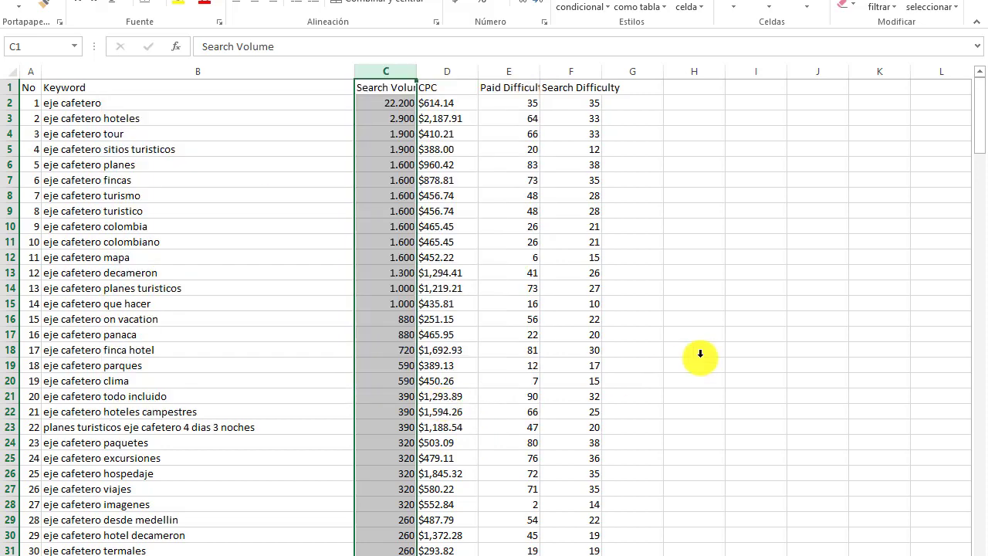
Widen the Paid Difficulty and Search Difficulty columns to fit their headers, and select the Search Difficulty column.
{"action": "left_click_drag", "start_coordinate": [540, 71], "coordinate": [551, 71]}
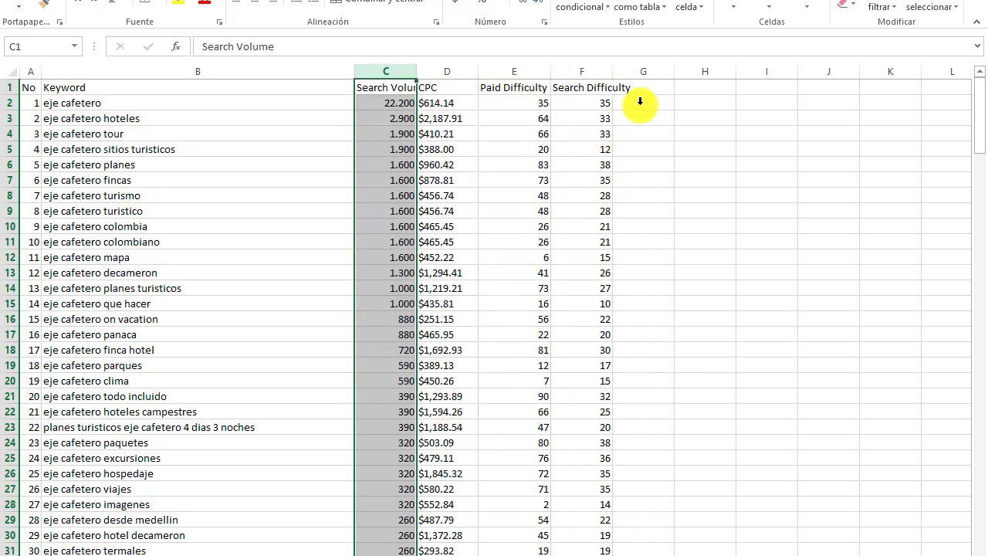
{"action": "left_click", "coordinate": [512, 84]}
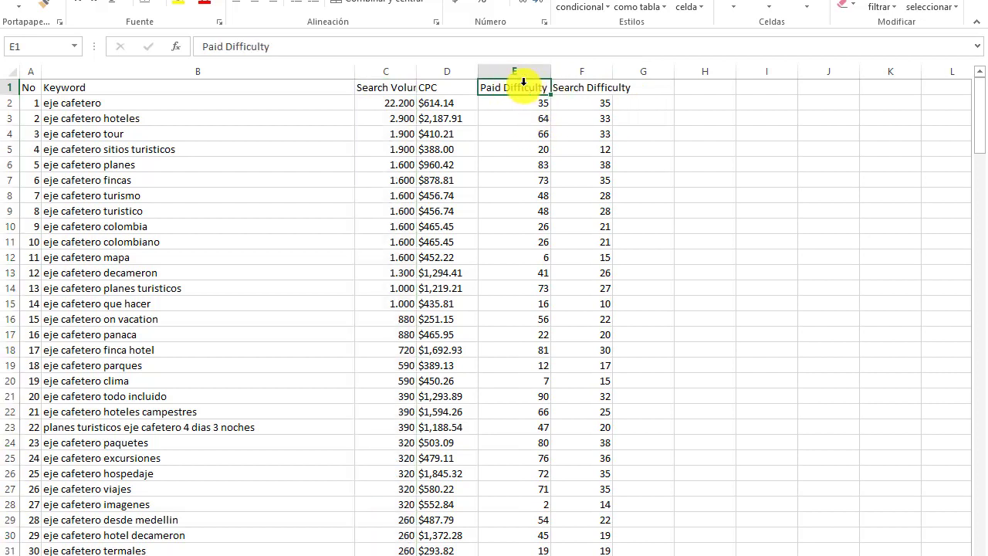
{"action": "left_click", "coordinate": [515, 69]}
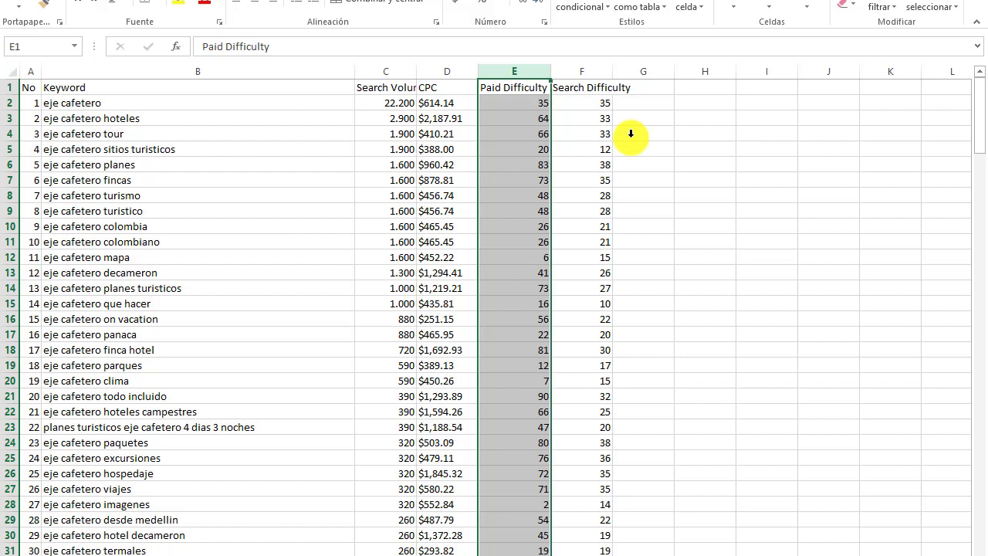
{"action": "double_click", "coordinate": [612, 72]}
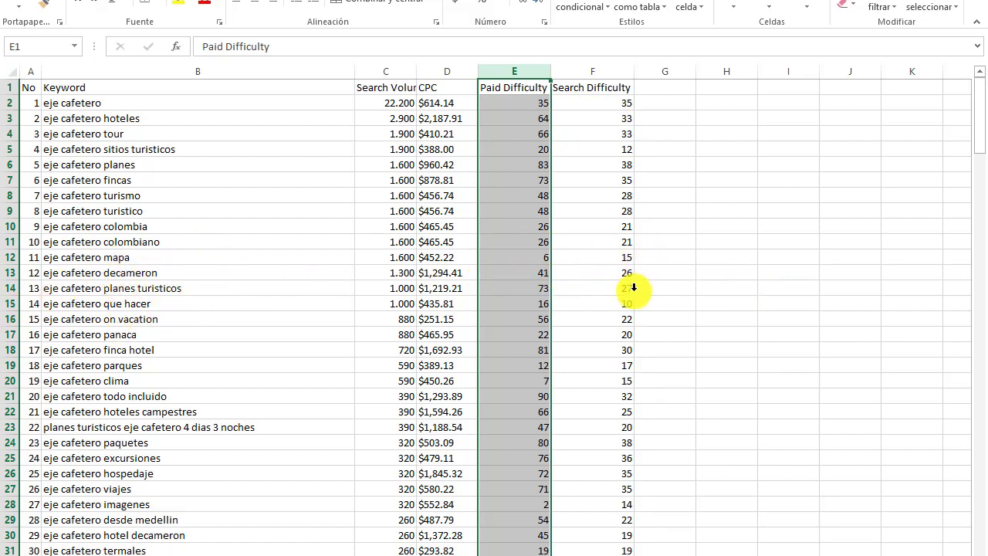
{"action": "left_click", "coordinate": [602, 71]}
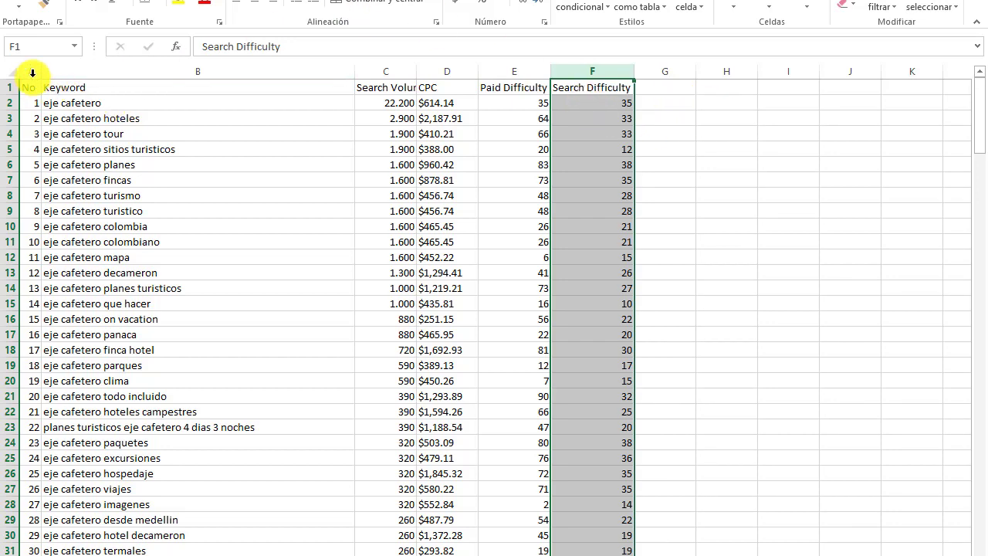
Add filter controls to the header row of the keyword table, covering columns A through F.
{"action": "left_click_drag", "start_coordinate": [29, 71], "coordinate": [592, 71]}
{"action": "left_click", "coordinate": [286, 0]}
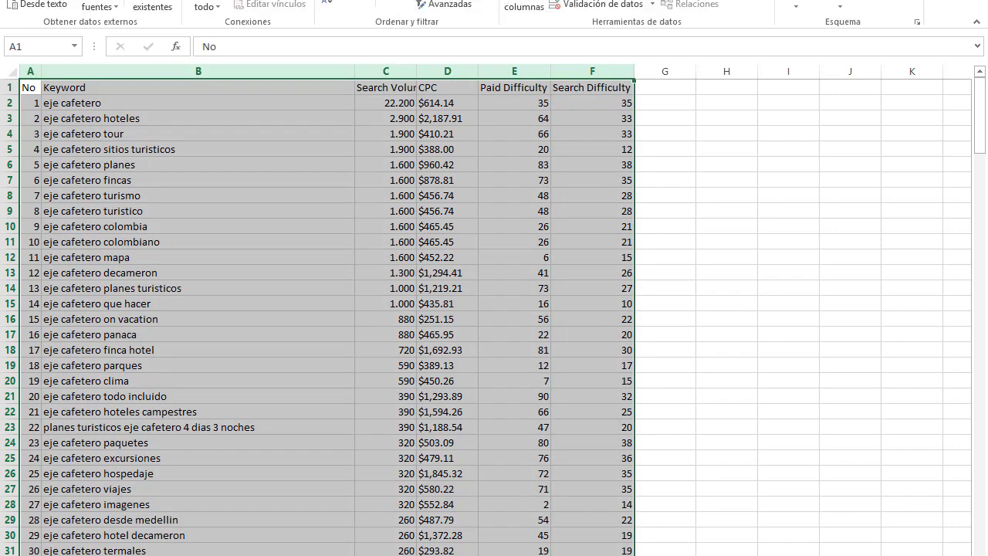
{"action": "left_click", "coordinate": [393, 4]}
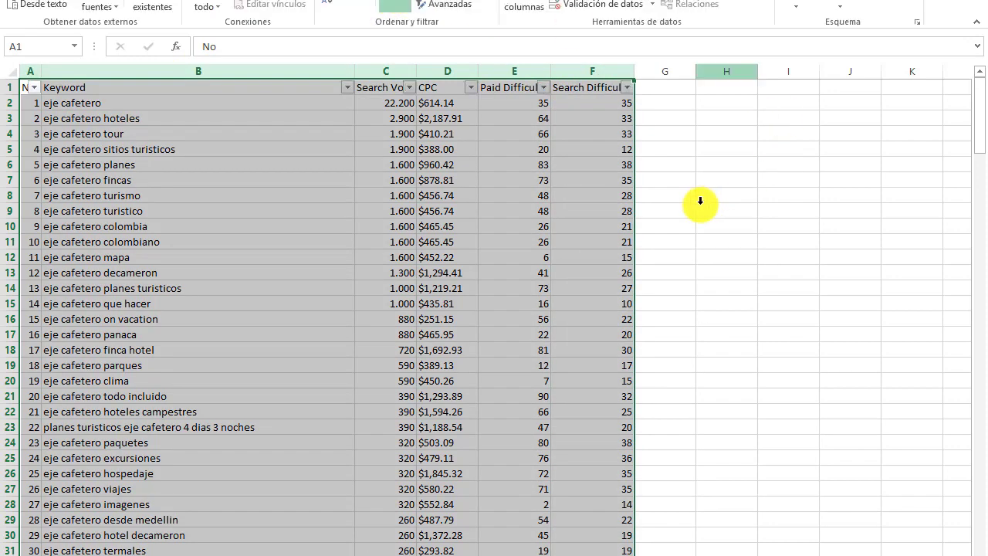
{"action": "left_click", "coordinate": [726, 132]}
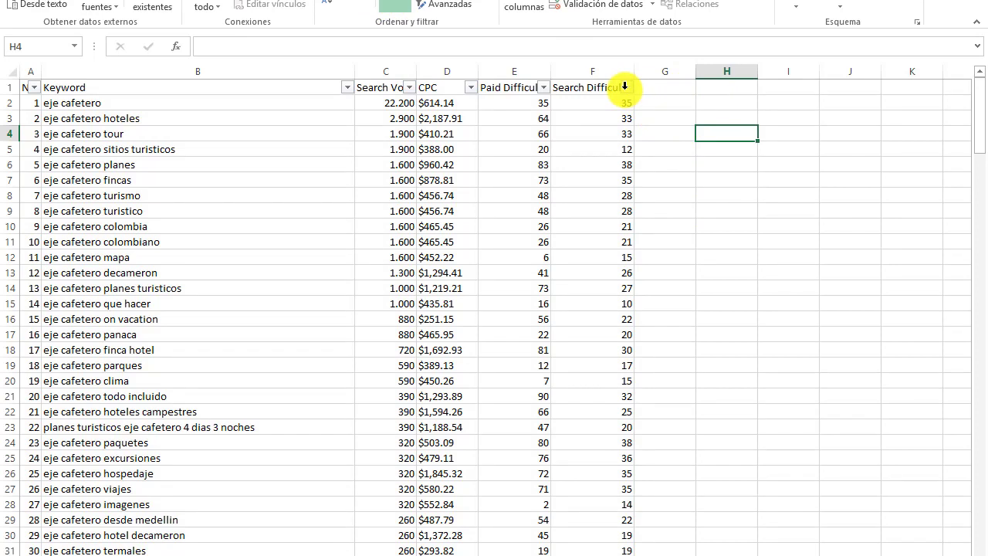
Sort the keyword table by Search Difficulty from smallest to largest.
{"action": "left_click", "coordinate": [625, 86]}
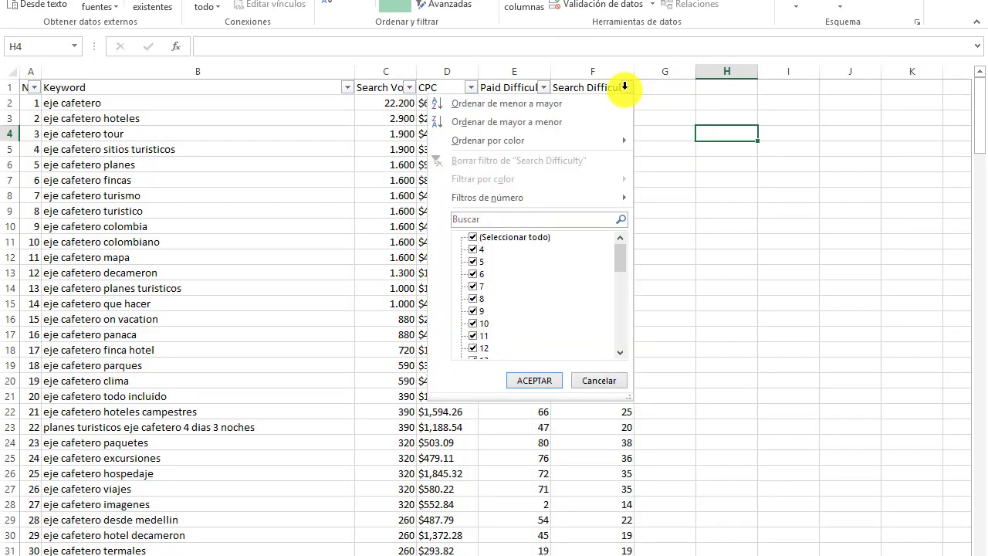
{"action": "left_click", "coordinate": [521, 103]}
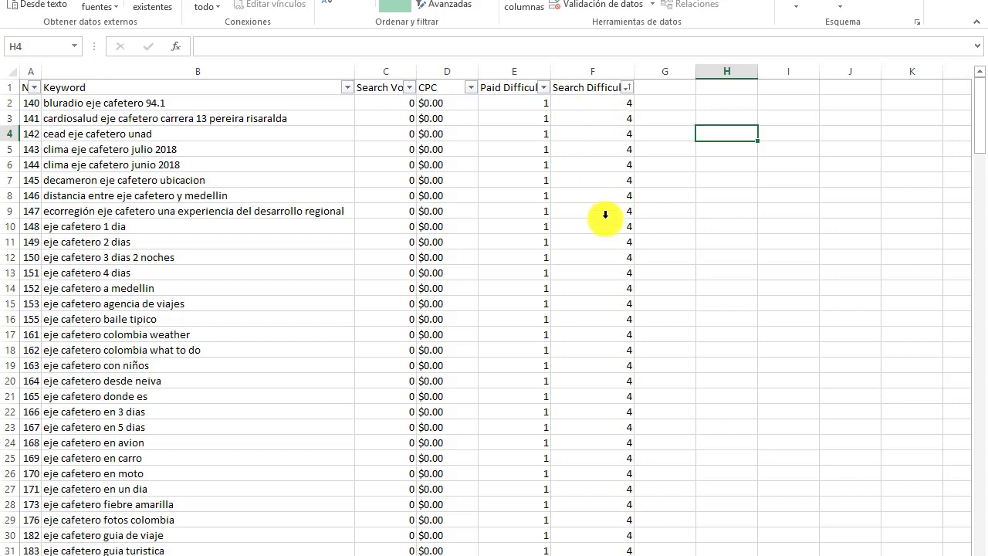
{"action": "scroll", "coordinate": [602, 213], "scroll_direction": "down", "scroll_amount": 3}
{"action": "scroll", "coordinate": [606, 215], "scroll_direction": "up", "scroll_amount": 3}
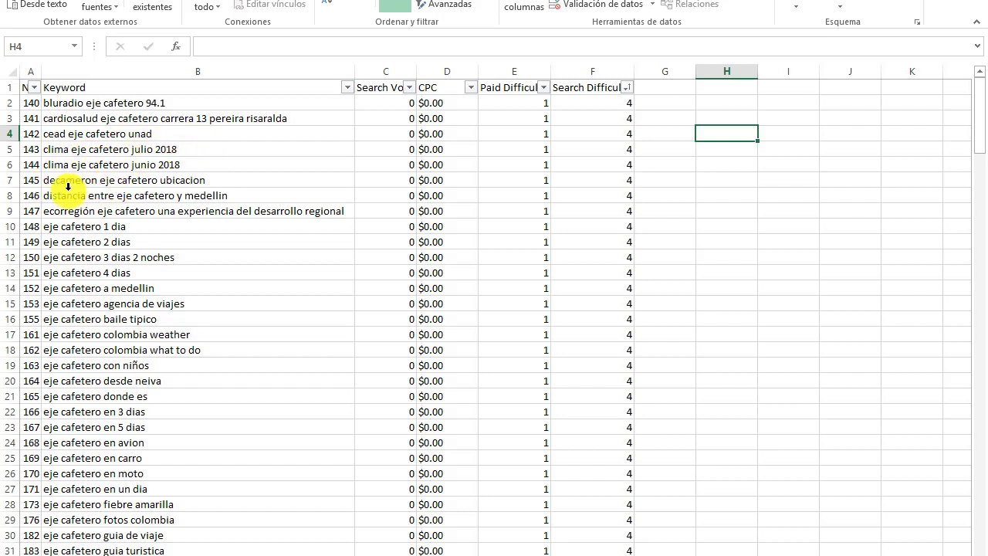
Examine the lowest-difficulty keywords, such as "distancia entre eje cafetero y medellin" and "eje cafetero guia turistica", along with their search volumes.
{"action": "left_click", "coordinate": [96, 183]}
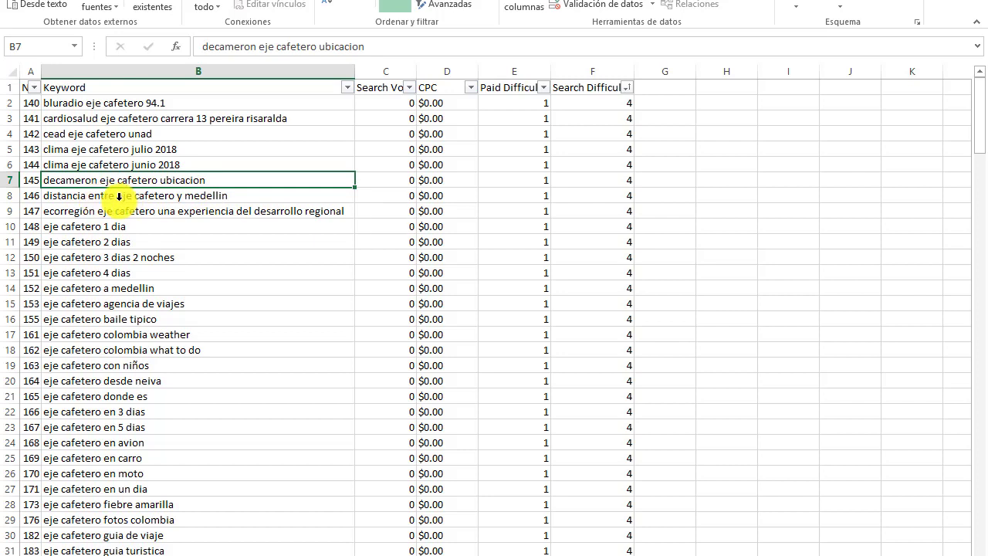
{"action": "left_click", "coordinate": [218, 193]}
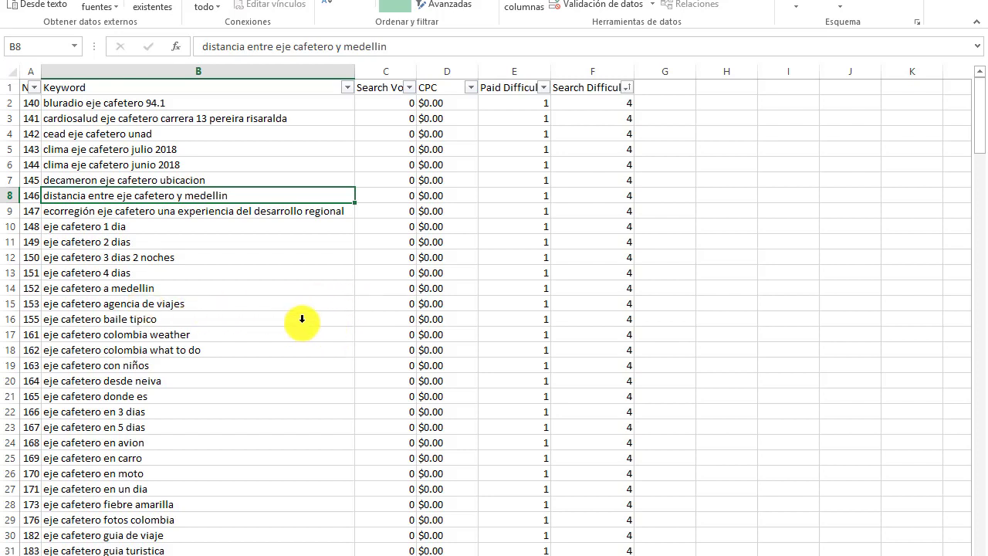
{"action": "scroll", "coordinate": [301, 319], "scroll_direction": "down", "scroll_amount": 2}
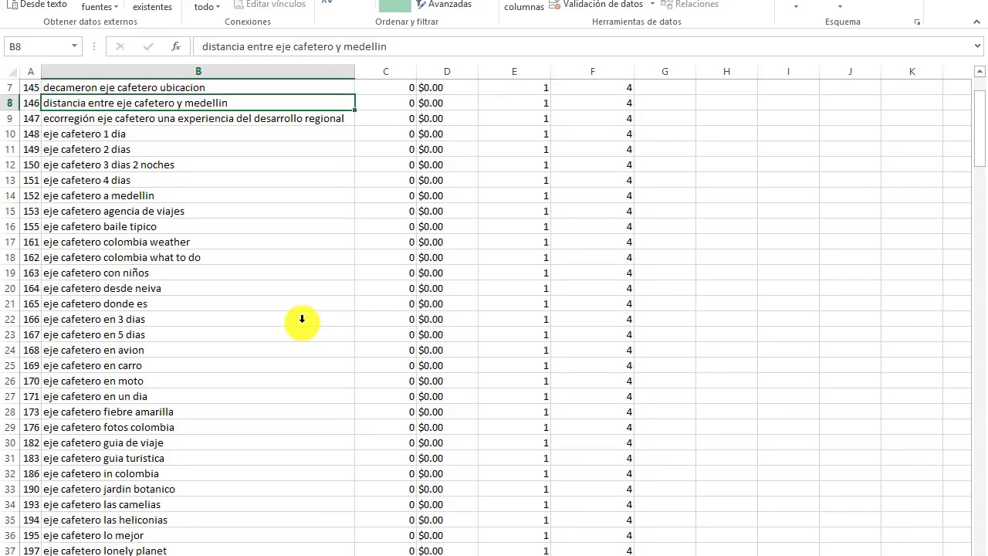
{"action": "scroll", "coordinate": [302, 319], "scroll_direction": "down", "scroll_amount": 1}
{"action": "scroll", "coordinate": [302, 318], "scroll_direction": "down", "scroll_amount": 1}
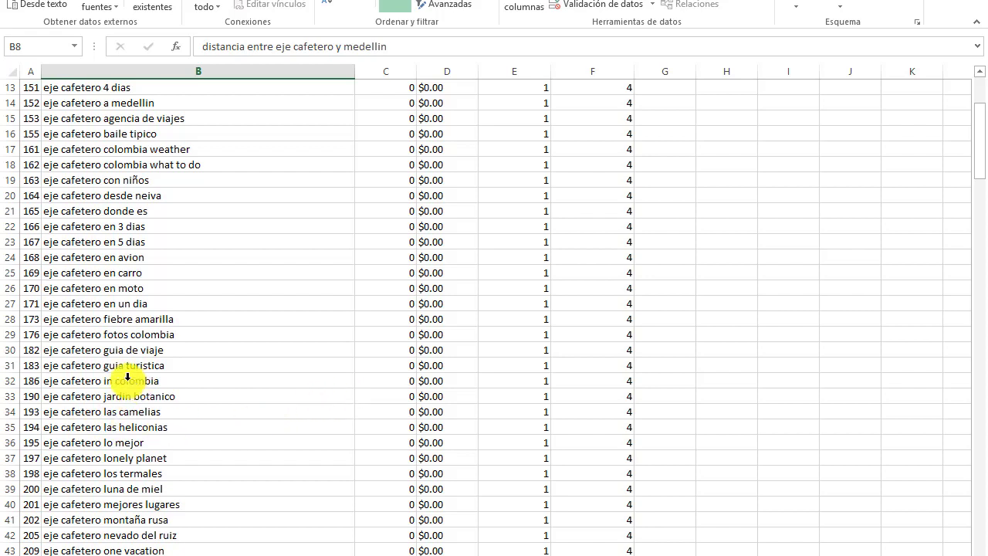
{"action": "left_click", "coordinate": [371, 365]}
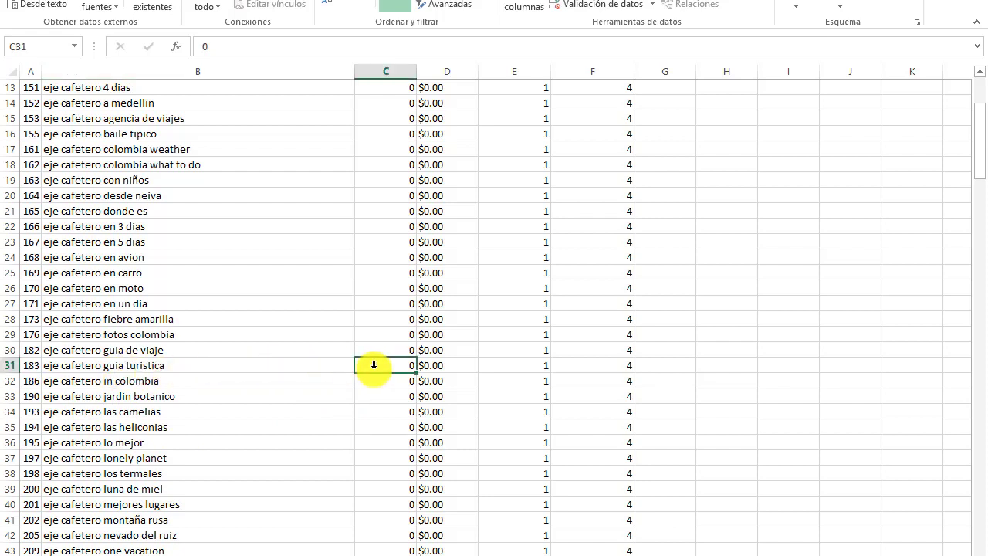
{"action": "left_click", "coordinate": [128, 366]}
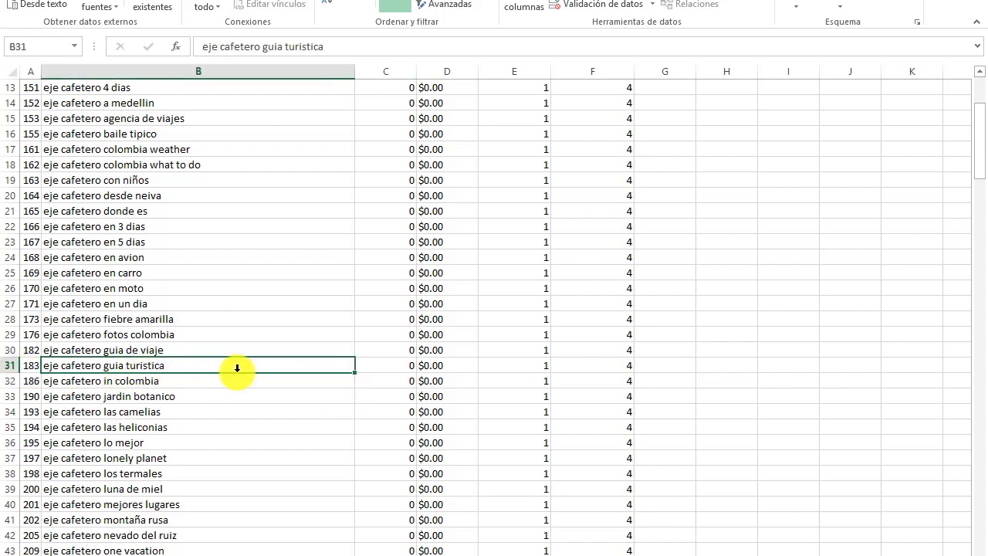
{"action": "scroll", "coordinate": [237, 368], "scroll_direction": "down", "scroll_amount": 1}
{"action": "scroll", "coordinate": [237, 368], "scroll_direction": "down", "scroll_amount": 8}
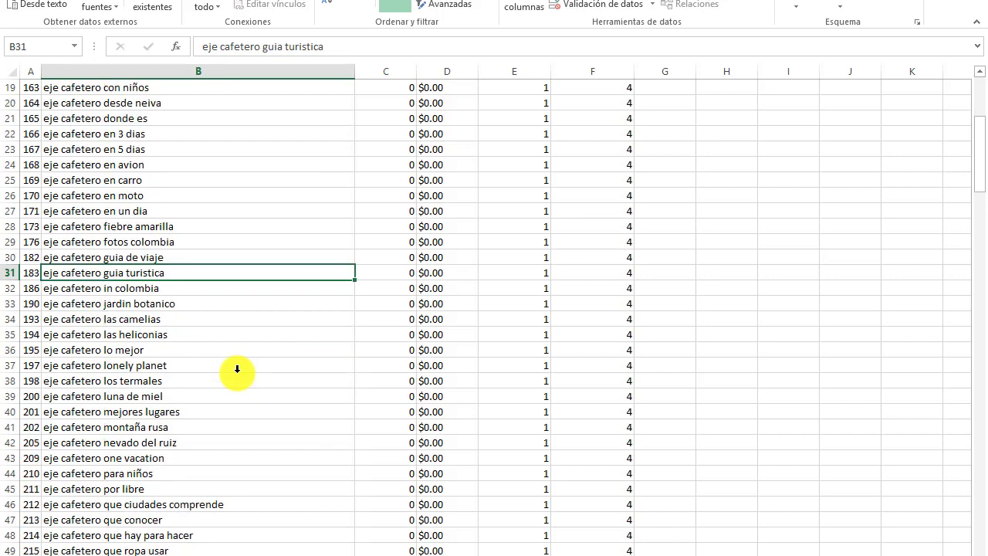
{"action": "scroll", "coordinate": [237, 368], "scroll_direction": "down", "scroll_amount": 1}
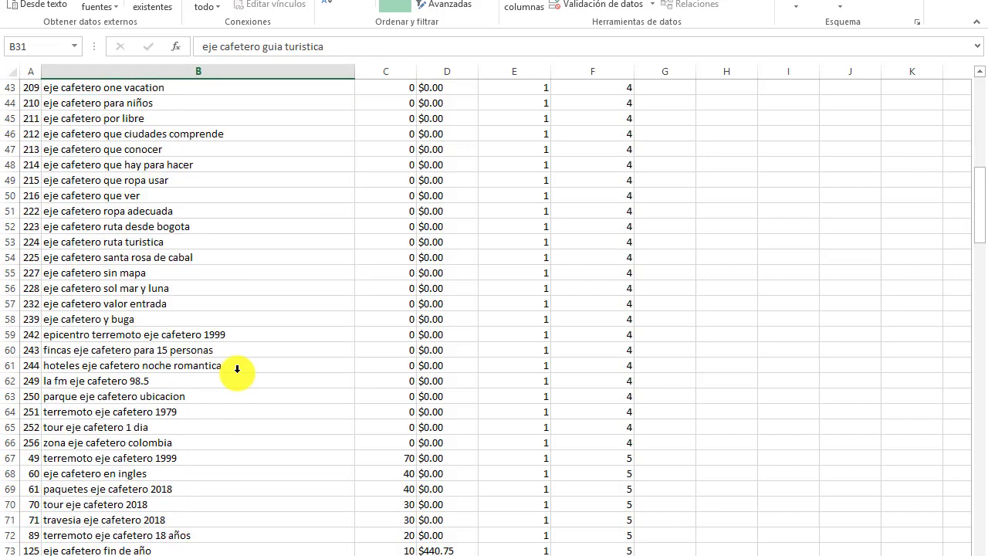
{"action": "scroll", "coordinate": [237, 369], "scroll_direction": "down", "scroll_amount": 1}
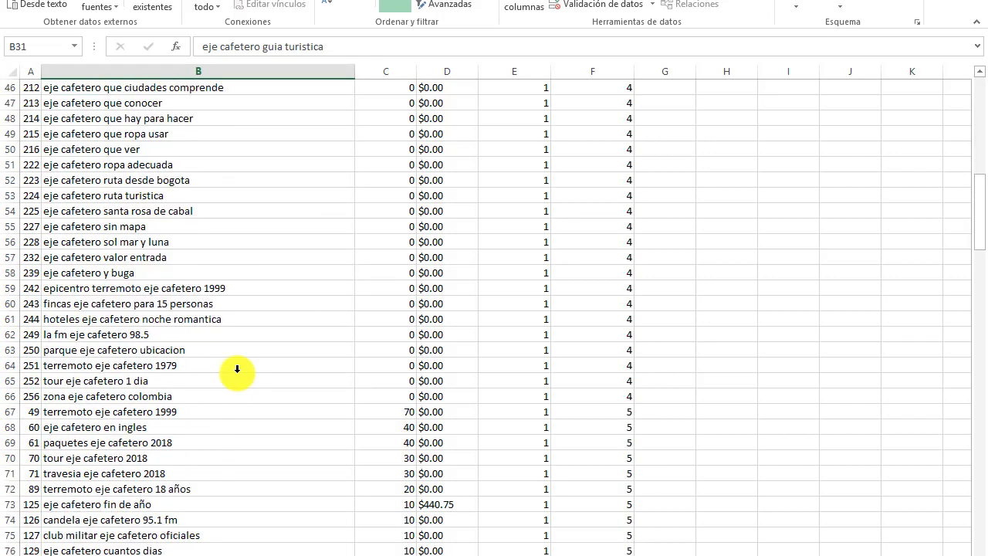
{"action": "scroll", "coordinate": [237, 368], "scroll_direction": "down", "scroll_amount": 1}
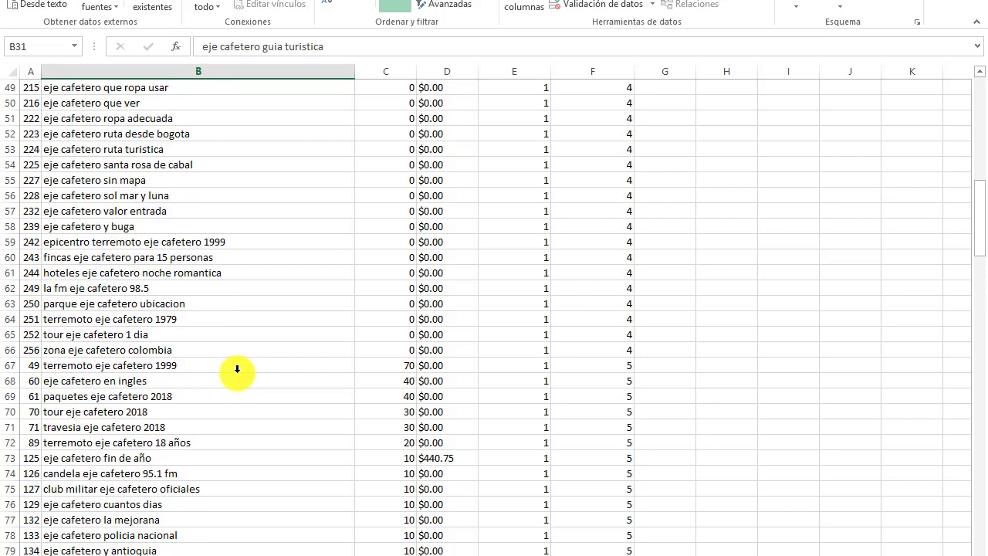
Compare the search volumes of the difficulty 5 keywords, from "terremoto eje cafetero 1999" to "eje cafetero fin de año".
{"action": "left_click", "coordinate": [99, 366]}
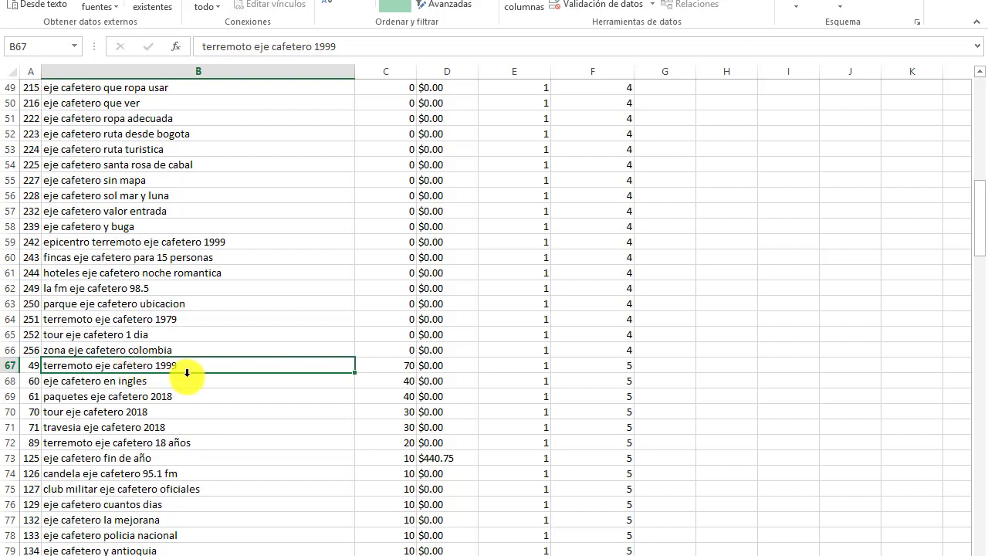
{"action": "left_click", "coordinate": [71, 394]}
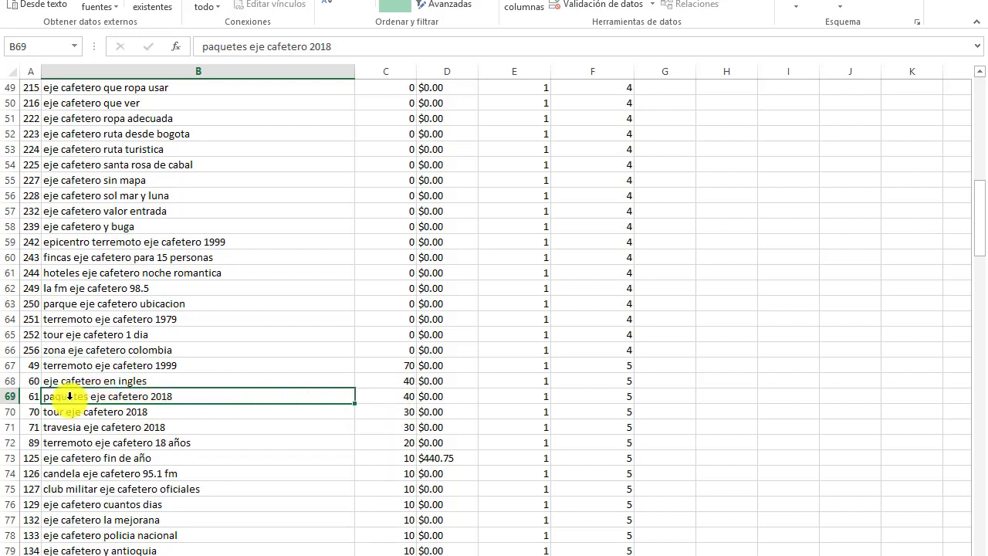
{"action": "left_click", "coordinate": [382, 393]}
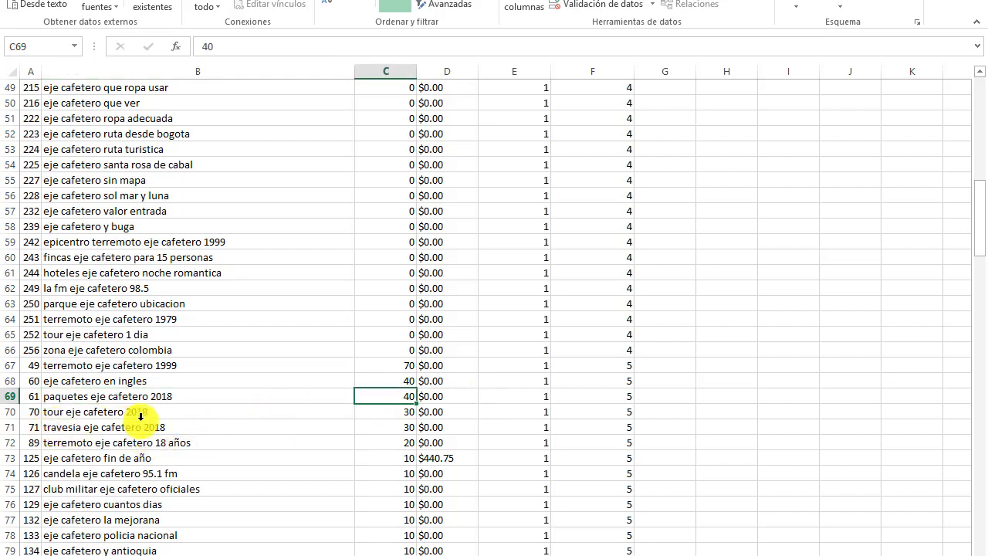
{"action": "left_click", "coordinate": [395, 410]}
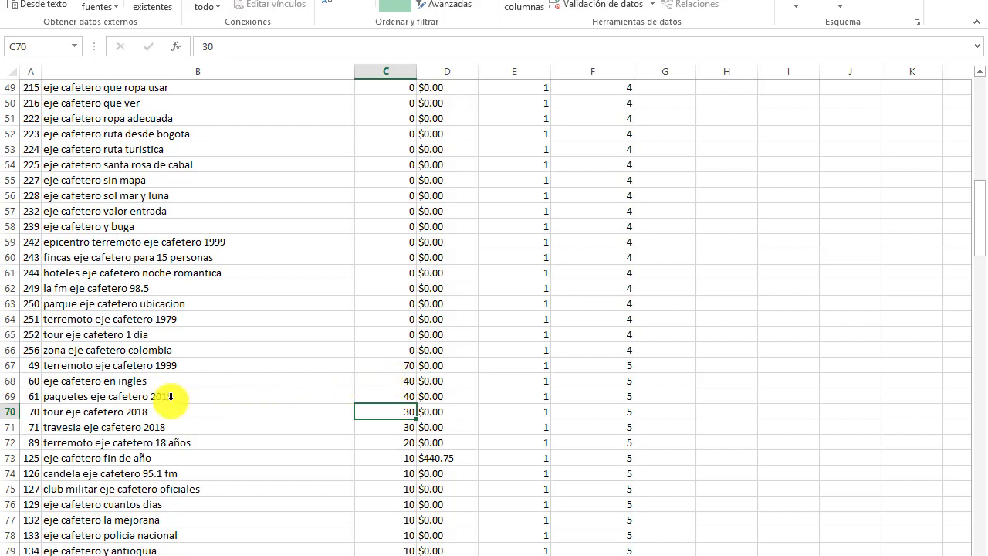
{"action": "left_click", "coordinate": [377, 381]}
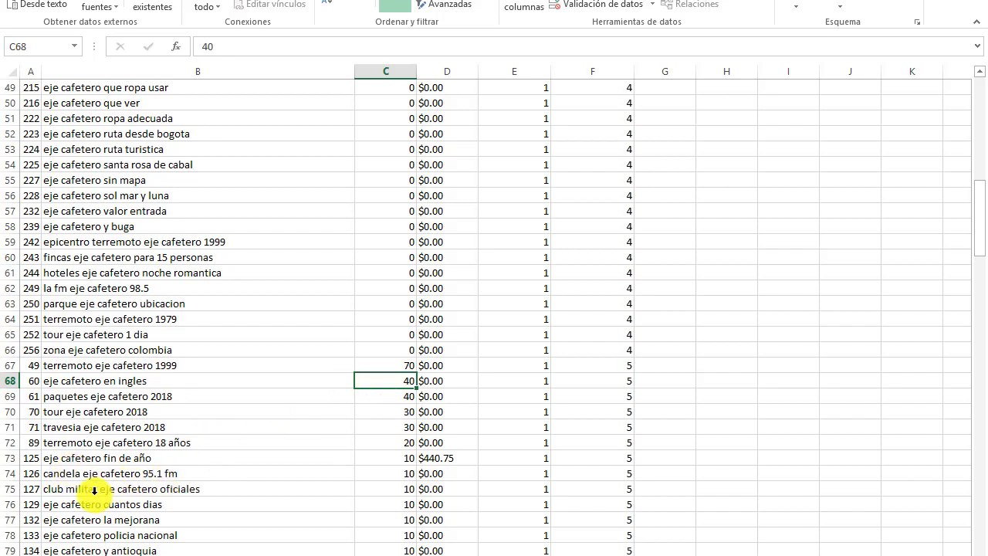
{"action": "left_click", "coordinate": [75, 455]}
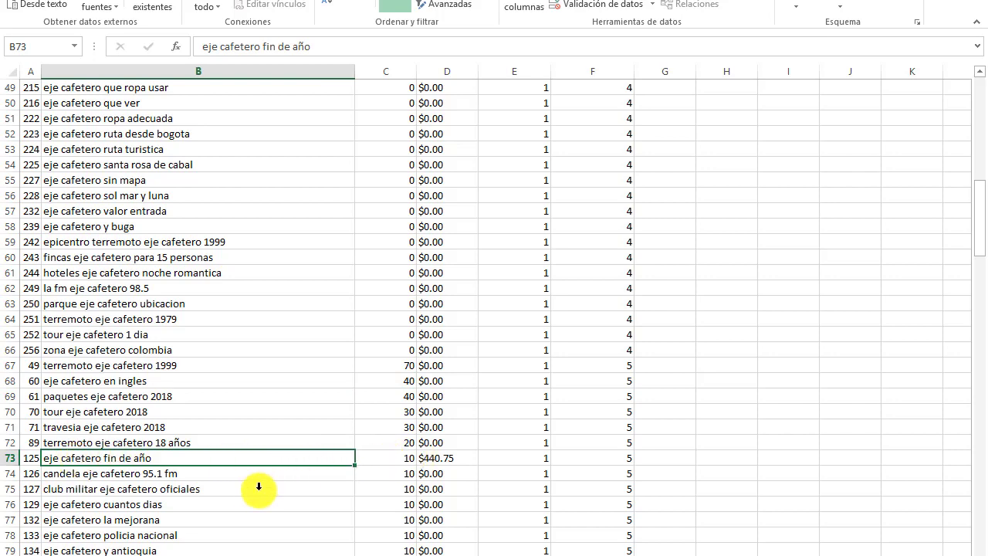
Go through the keywords row by row from "eje cafetero fin de año" down to "eje cafetero que hacer".
{"action": "scroll", "coordinate": [298, 483], "scroll_direction": "down", "scroll_amount": 1}
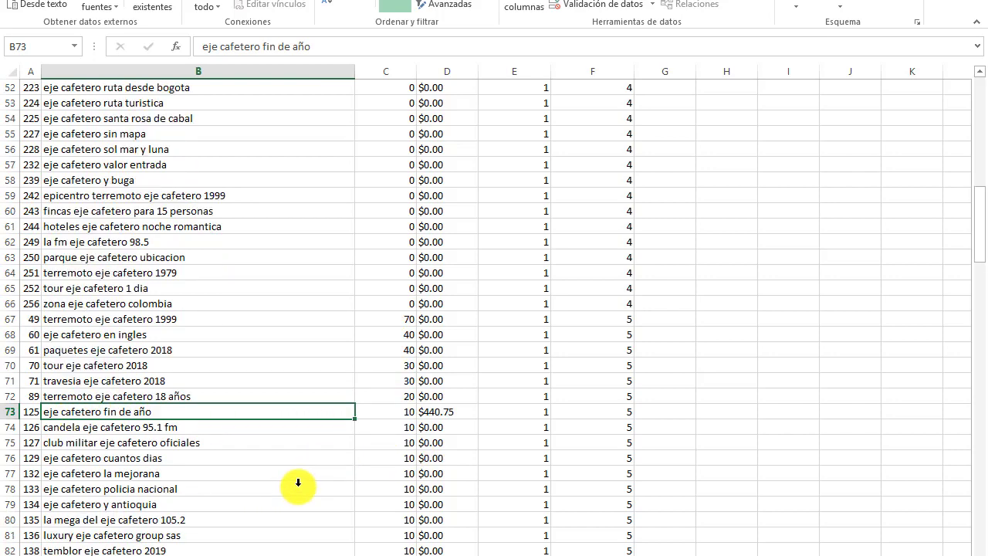
{"action": "scroll", "coordinate": [298, 483], "scroll_direction": "down", "scroll_amount": 2}
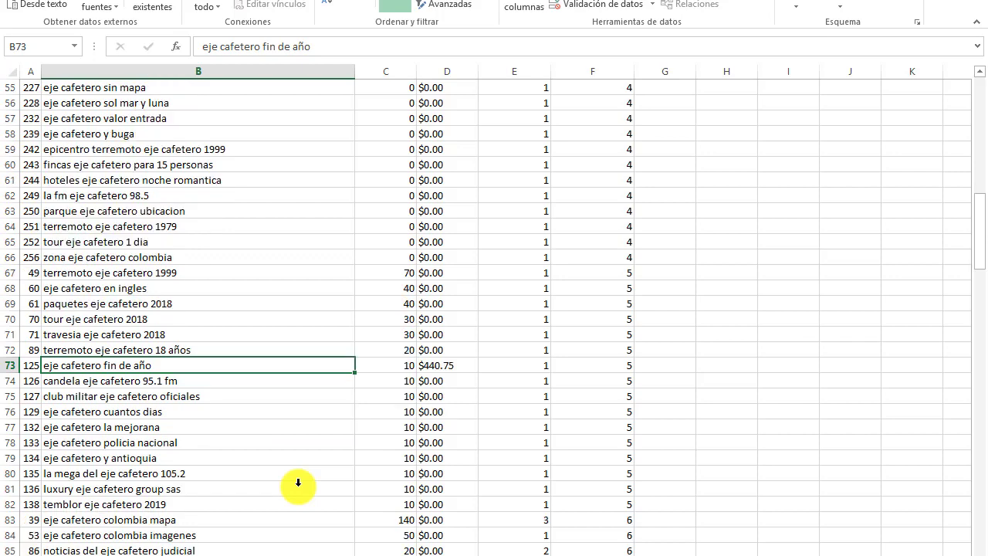
{"action": "scroll", "coordinate": [324, 469], "scroll_direction": "down", "scroll_amount": 2}
{"action": "key", "text": "Down"}
{"action": "key", "text": "Down"}
{"action": "key", "text": "Down"}
{"action": "key", "text": "Down"}
{"action": "key", "text": "Down"}
{"action": "key", "text": "Down"}
{"action": "key", "text": "Down"}
{"action": "key", "text": "Down"}
{"action": "key", "text": "Down"}
{"action": "key", "text": "Down"}
{"action": "key", "text": "Down"}
{"action": "key", "text": "Down"}
{"action": "key", "text": "Down"}
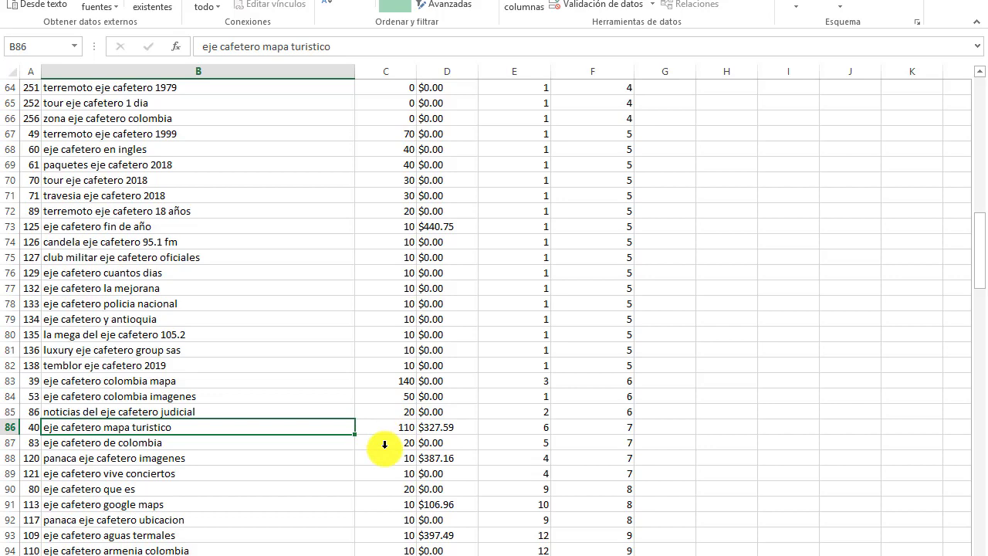
{"action": "key", "text": "Down"}
{"action": "key", "text": "Down"}
{"action": "key", "text": "Down"}
{"action": "key", "text": "Down"}
{"action": "key", "text": "Down"}
{"action": "key", "text": "Down"}
{"action": "key", "text": "Down"}
{"action": "key", "text": "Down"}
{"action": "key", "text": "Down"}
{"action": "key", "text": "Down"}
{"action": "key", "text": "Down"}
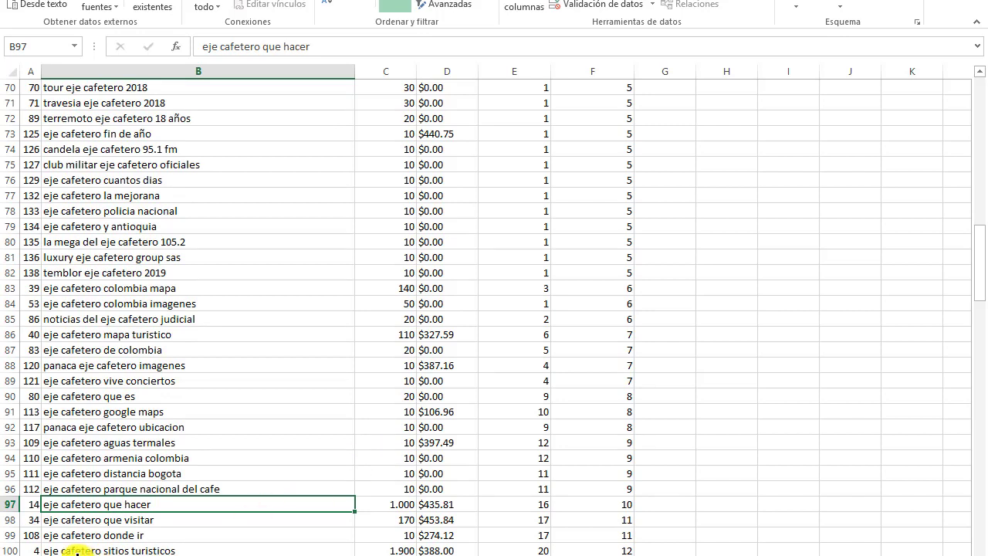
Check the search volumes of "eje cafetero que hacer" and "eje cafetero sitios turisticos".
{"action": "left_click", "coordinate": [388, 502]}
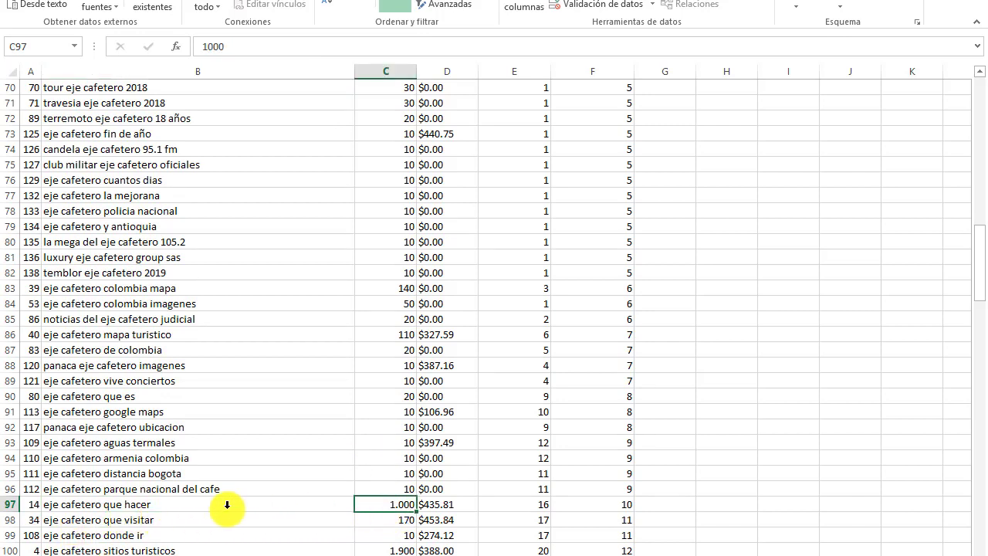
{"action": "left_click", "coordinate": [139, 500]}
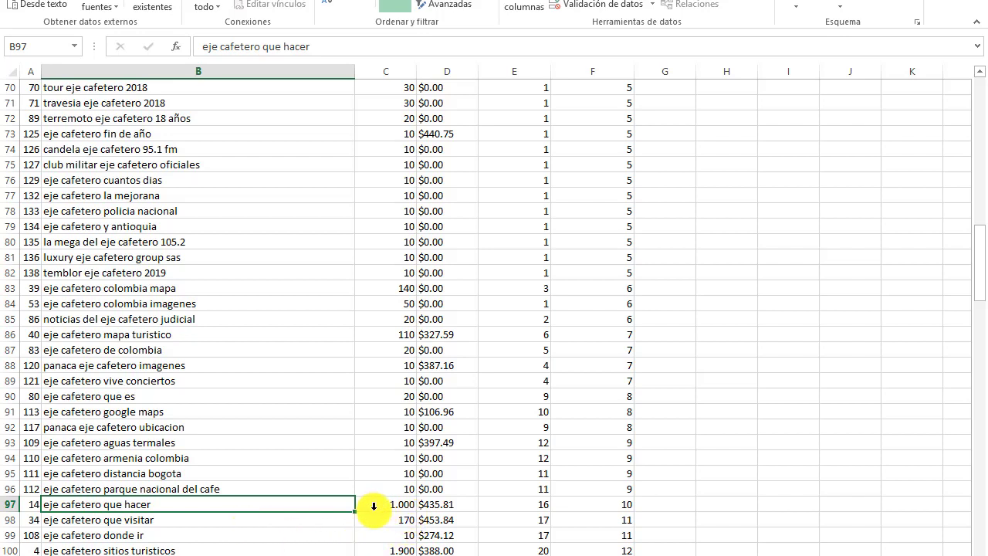
{"action": "left_click", "coordinate": [322, 546]}
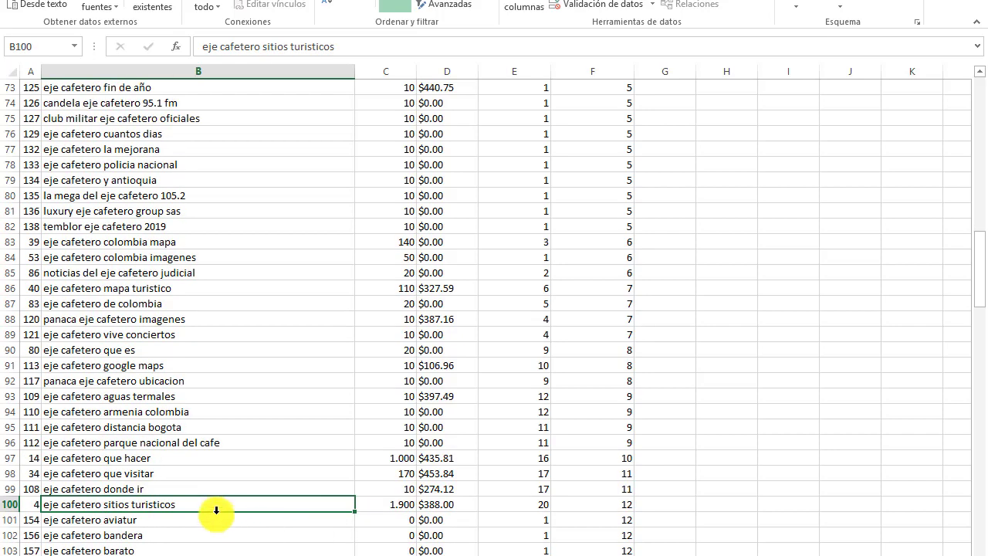
{"action": "left_click", "coordinate": [397, 504]}
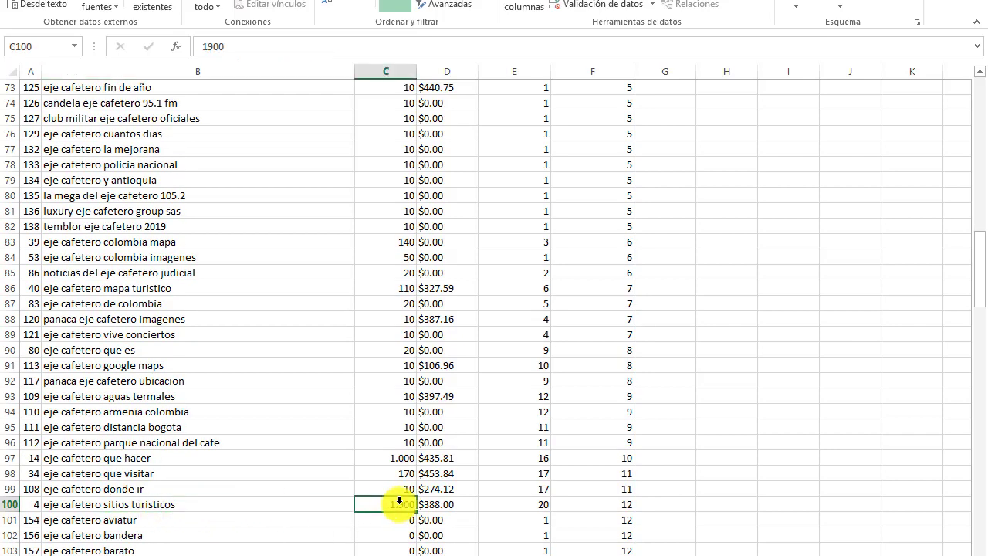
Sort the keyword table by Search Volume from largest to smallest.
{"action": "scroll", "coordinate": [417, 411], "scroll_direction": "up", "scroll_amount": 8}
{"action": "scroll", "coordinate": [417, 411], "scroll_direction": "up", "scroll_amount": 16}
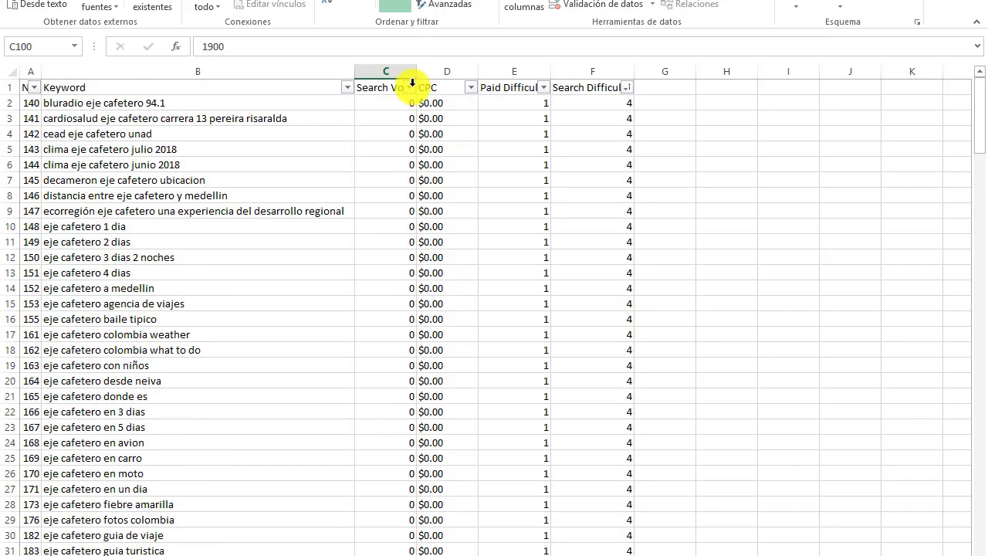
{"action": "left_click", "coordinate": [409, 88]}
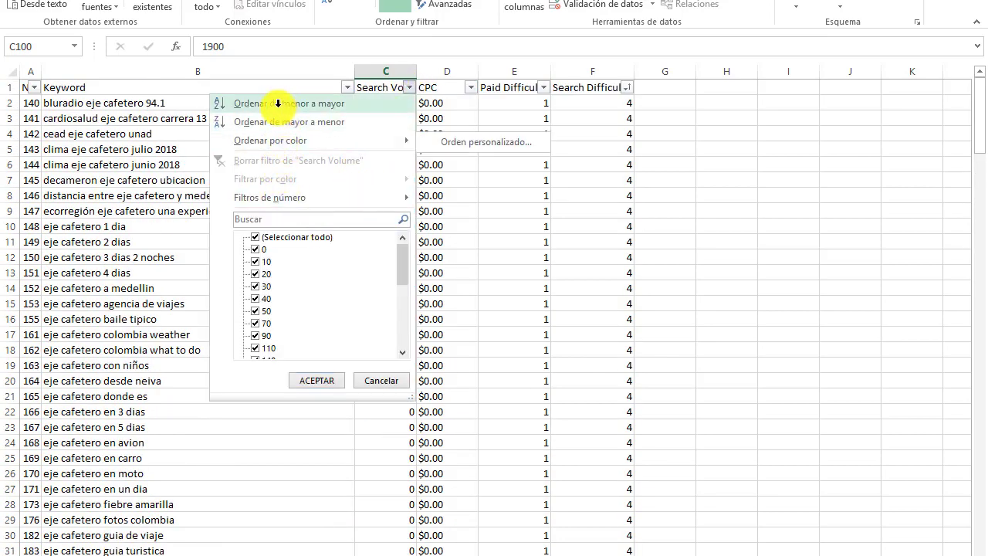
{"action": "left_click", "coordinate": [282, 122]}
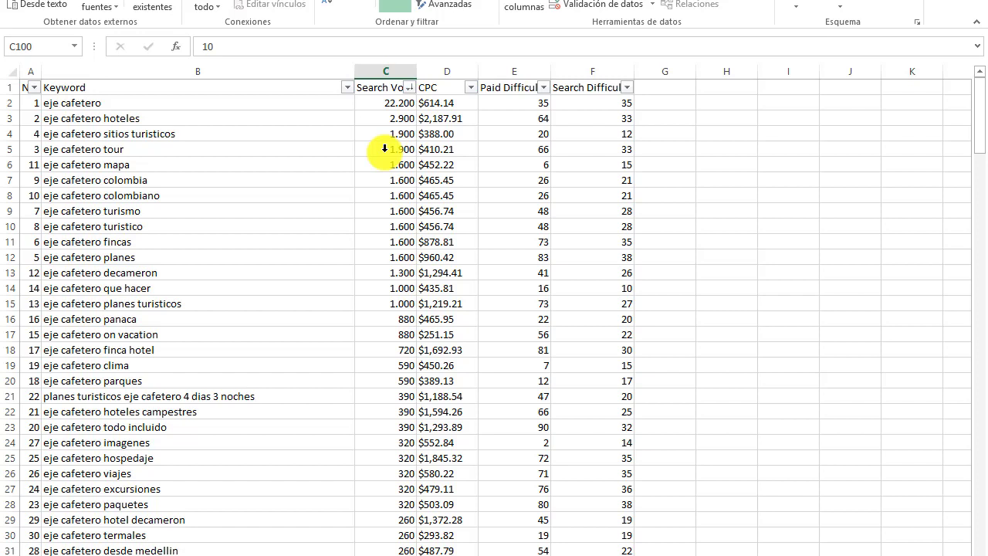
Switch to Ubersuggest in the browser and open the domain overview of colombia.com from the "eje cafetero" Google results.
{"action": "key", "text": "alt+Tab"}
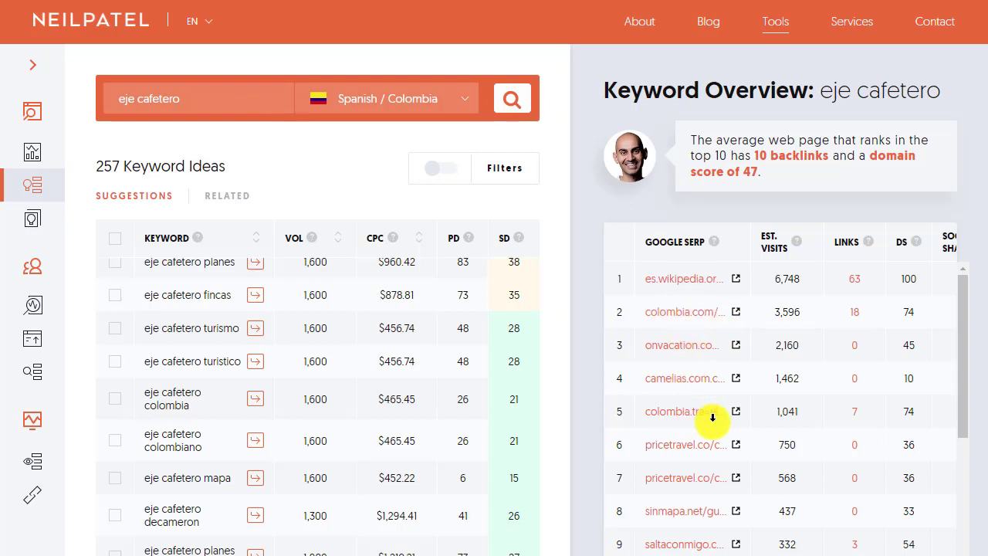
{"action": "left_click", "coordinate": [677, 312]}
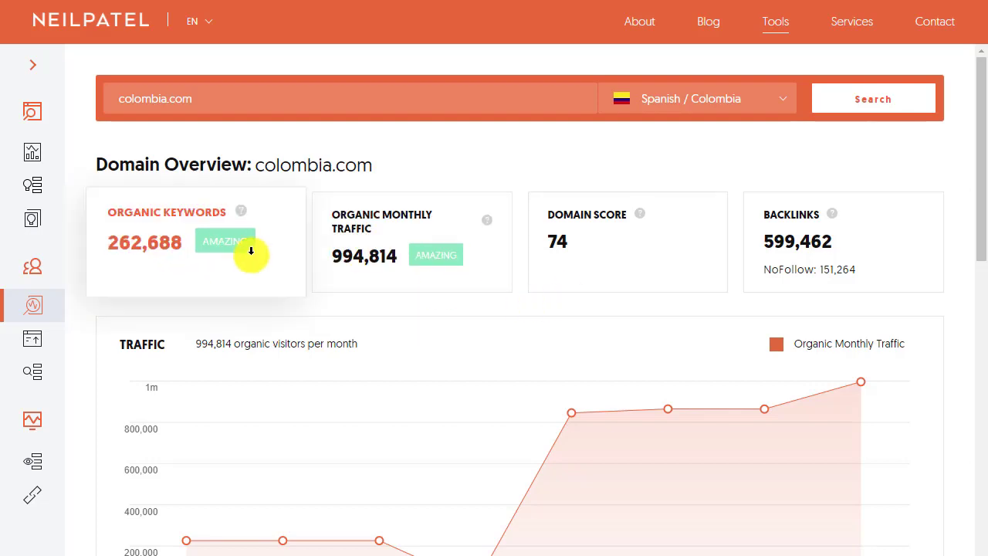
Review the SEO keywords ranking chart and top SEO pages in the colombia.com domain overview.
{"action": "scroll", "coordinate": [341, 294], "scroll_direction": "down", "scroll_amount": 7}
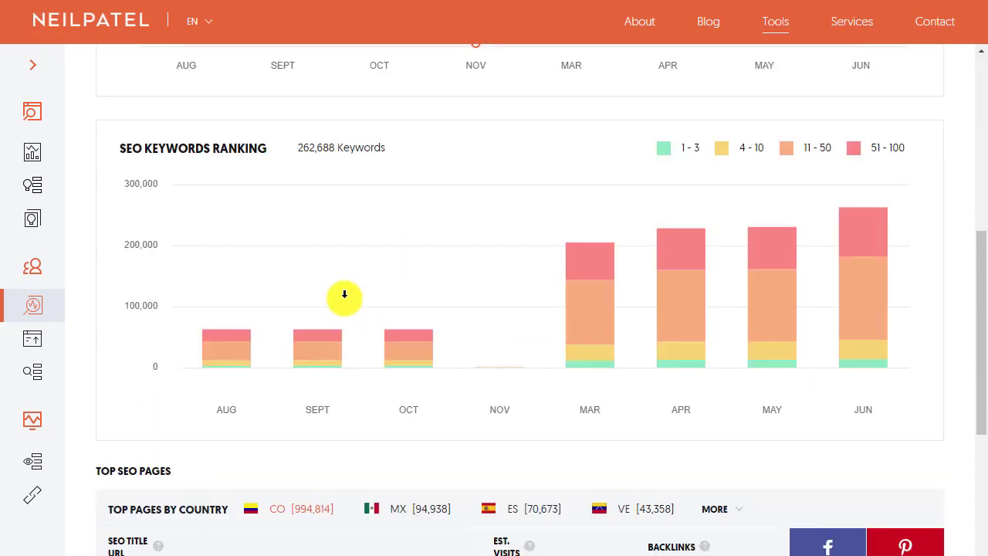
{"action": "scroll", "coordinate": [343, 296], "scroll_direction": "down", "scroll_amount": 1}
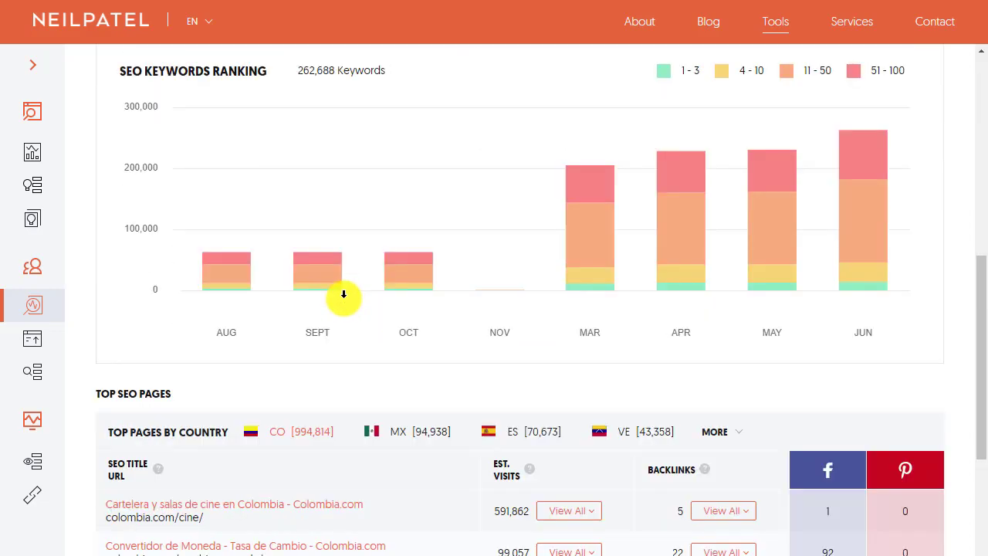
{"action": "scroll", "coordinate": [319, 318], "scroll_direction": "up", "scroll_amount": 4}
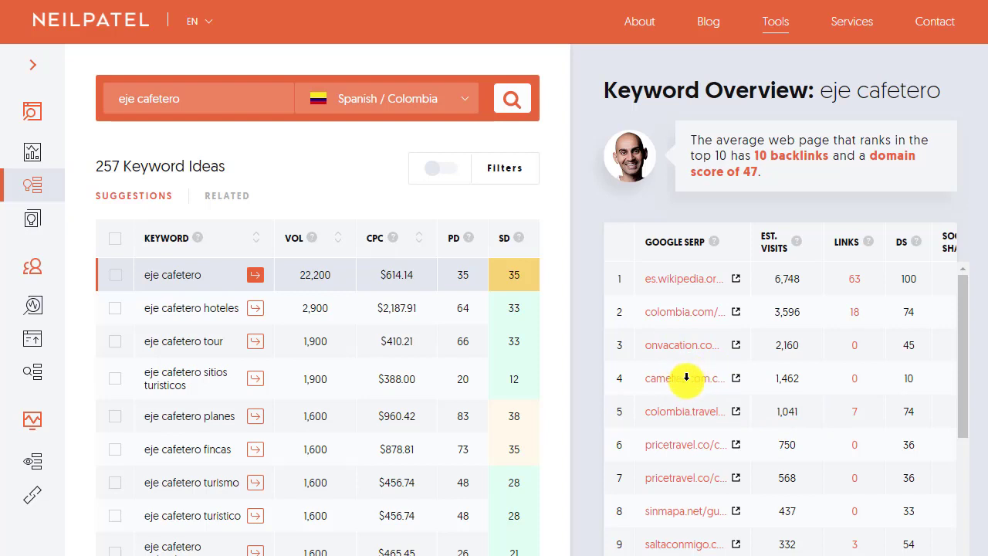
Open the domain overview of camelias.com.co from the "eje cafetero" Google results and review its keyword rankings and top SEO pages.
{"action": "left_click", "coordinate": [686, 377]}
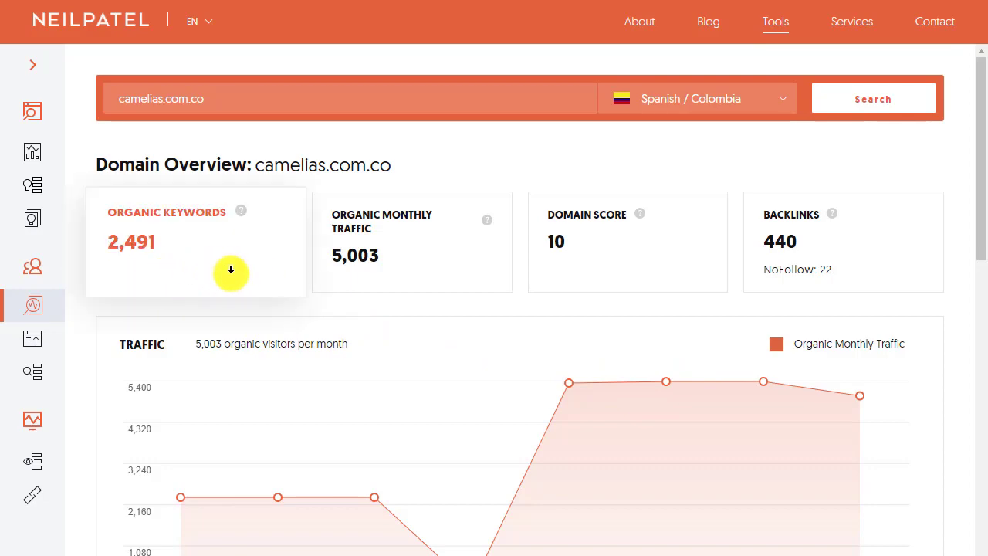
{"action": "scroll", "coordinate": [230, 276], "scroll_direction": "down", "scroll_amount": 7}
{"action": "scroll", "coordinate": [389, 296], "scroll_direction": "down", "scroll_amount": 1}
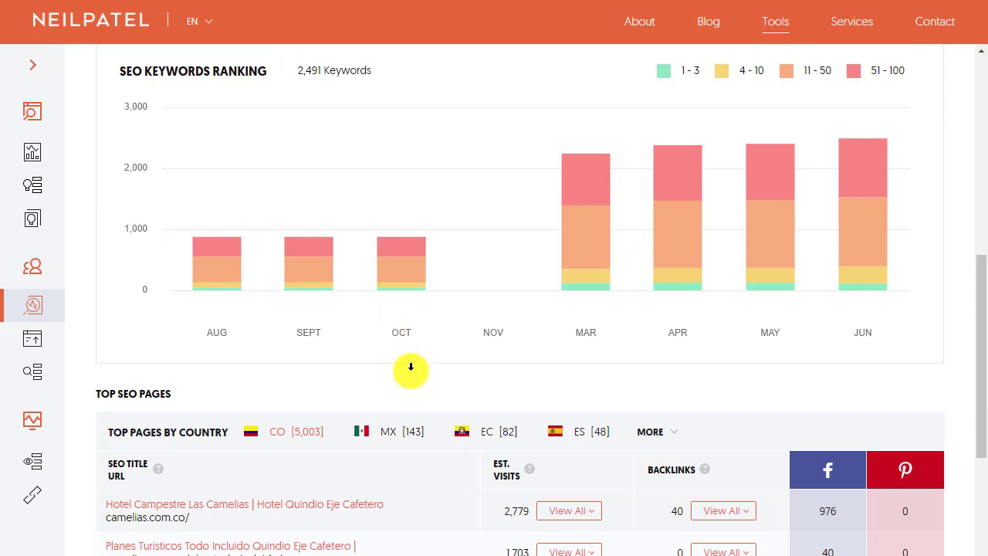
{"action": "scroll", "coordinate": [417, 392], "scroll_direction": "down", "scroll_amount": 1}
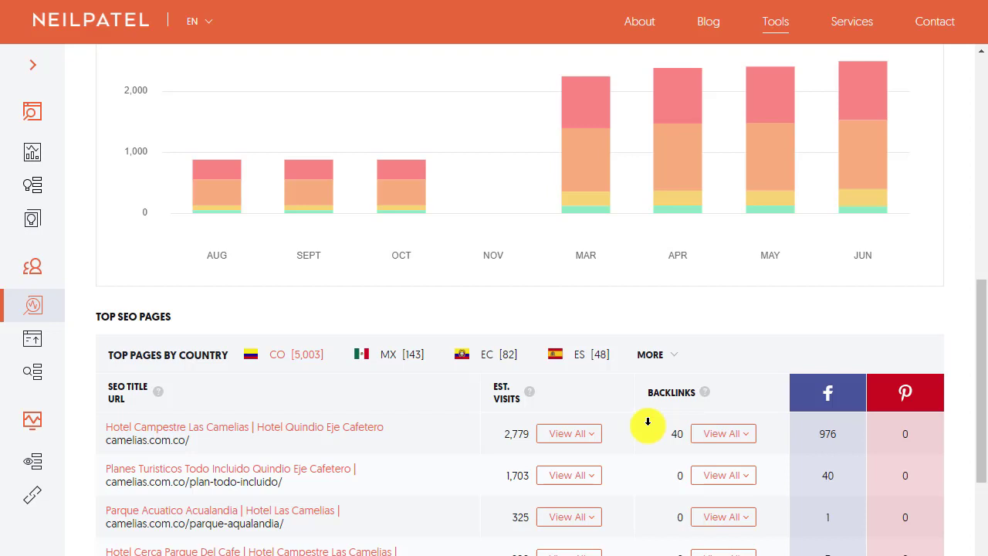
{"action": "scroll", "coordinate": [595, 422], "scroll_direction": "down", "scroll_amount": 2}
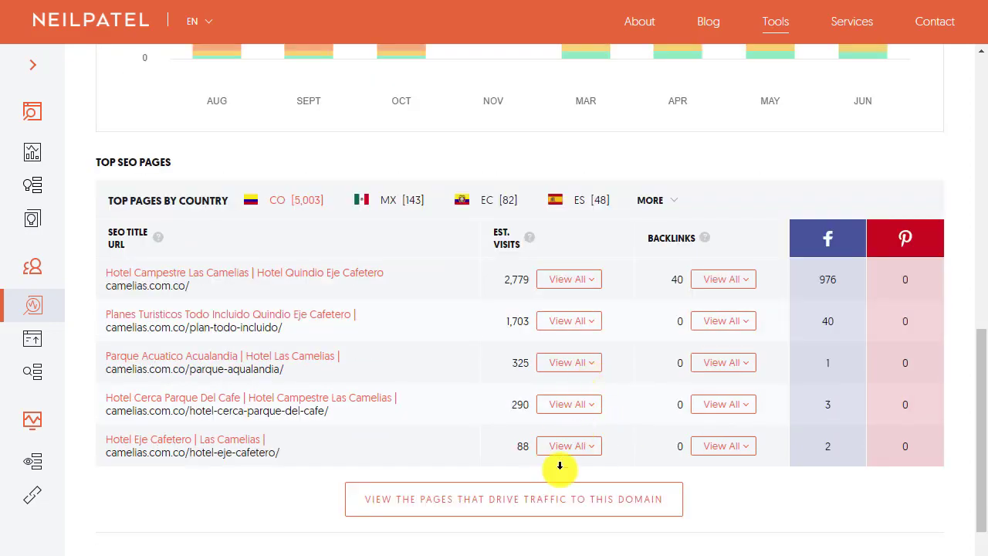
Open all pages that drive traffic to camelias.com.co and list the keywords that bring visits to its home page.
{"action": "left_click", "coordinate": [497, 502]}
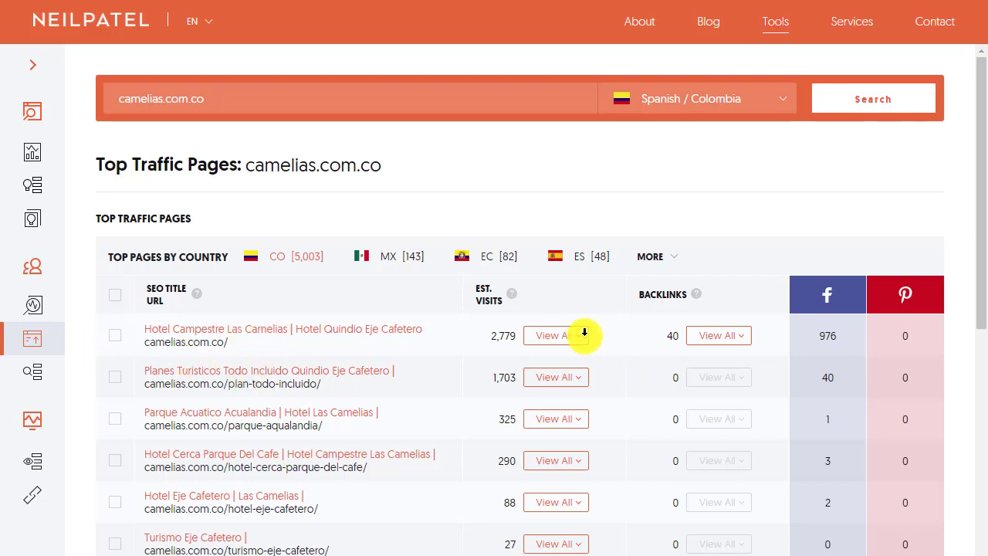
{"action": "left_click", "coordinate": [579, 334]}
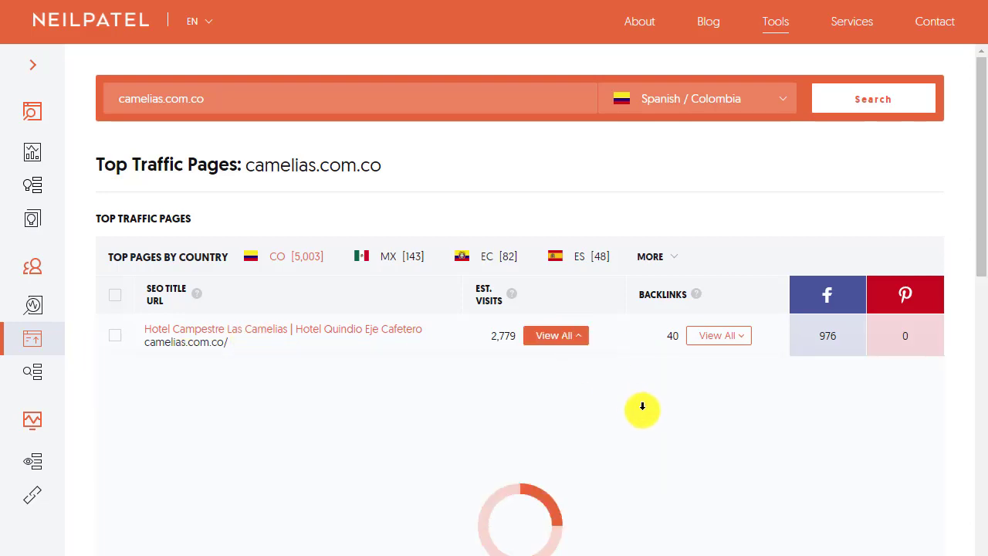
{"action": "scroll", "coordinate": [641, 407], "scroll_direction": "down", "scroll_amount": 1}
{"action": "scroll", "coordinate": [641, 407], "scroll_direction": "down", "scroll_amount": 2}
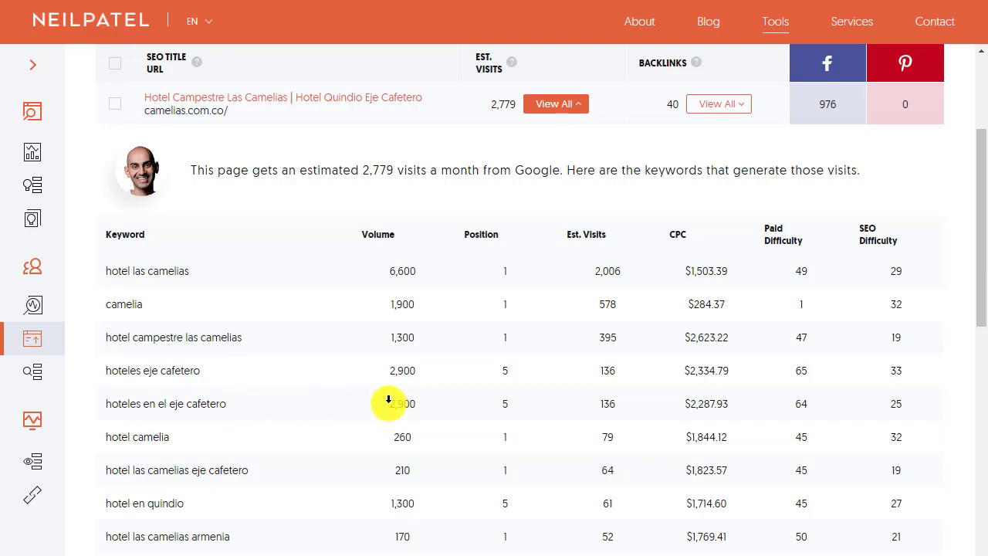
Check the search volume and ranking position of "hoteles en el eje cafetero" in the home page's keyword list.
{"action": "left_click_drag", "start_coordinate": [388, 402], "coordinate": [414, 404]}
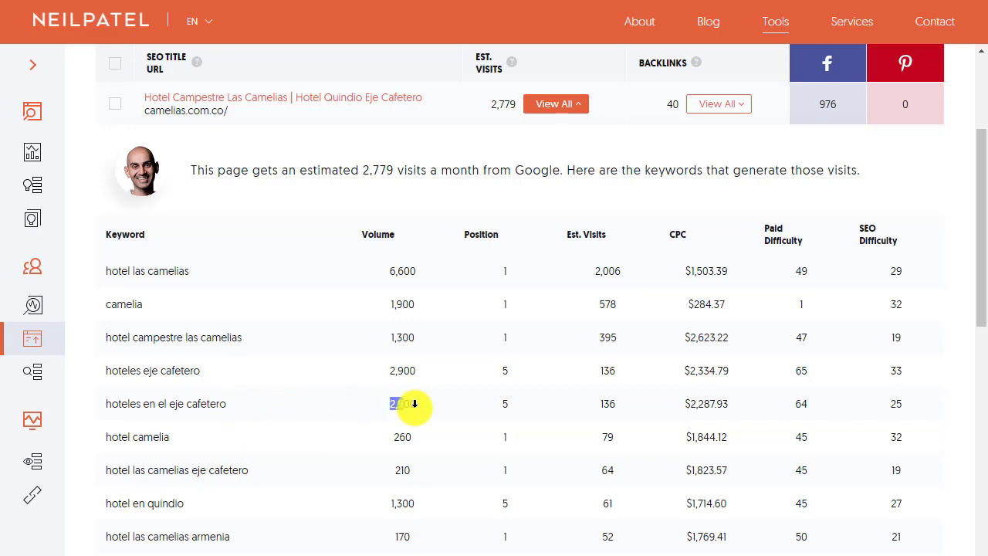
{"action": "left_click", "coordinate": [509, 403]}
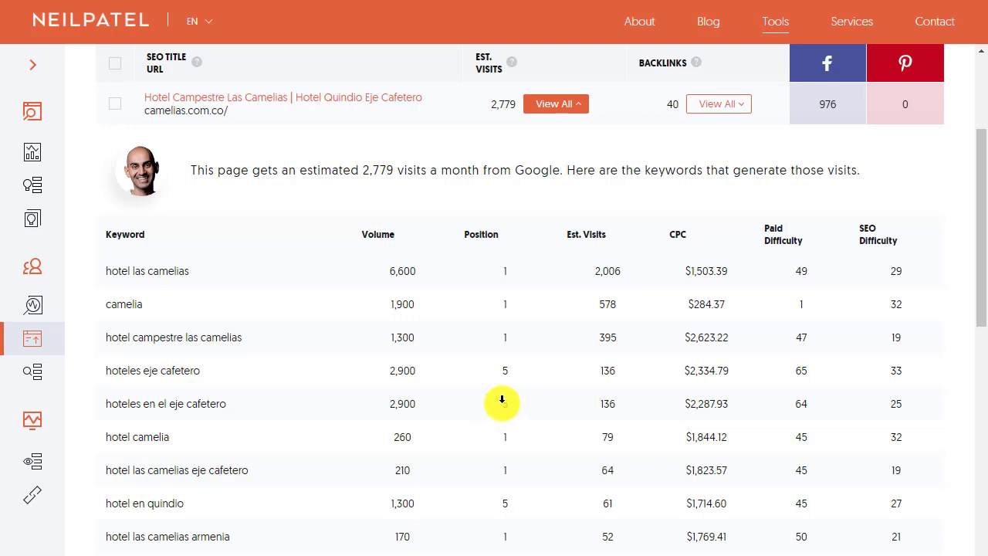
{"action": "scroll", "coordinate": [358, 475], "scroll_direction": "down", "scroll_amount": 1}
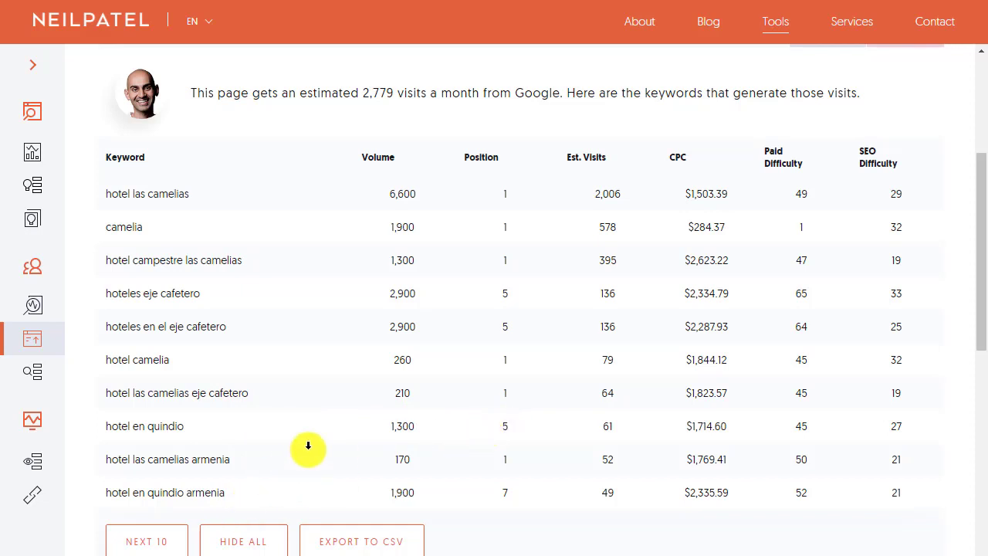
Show the next 10 keywords of the home page and check the search volume of "hoteles campestres eje cafetero".
{"action": "left_click", "coordinate": [162, 539]}
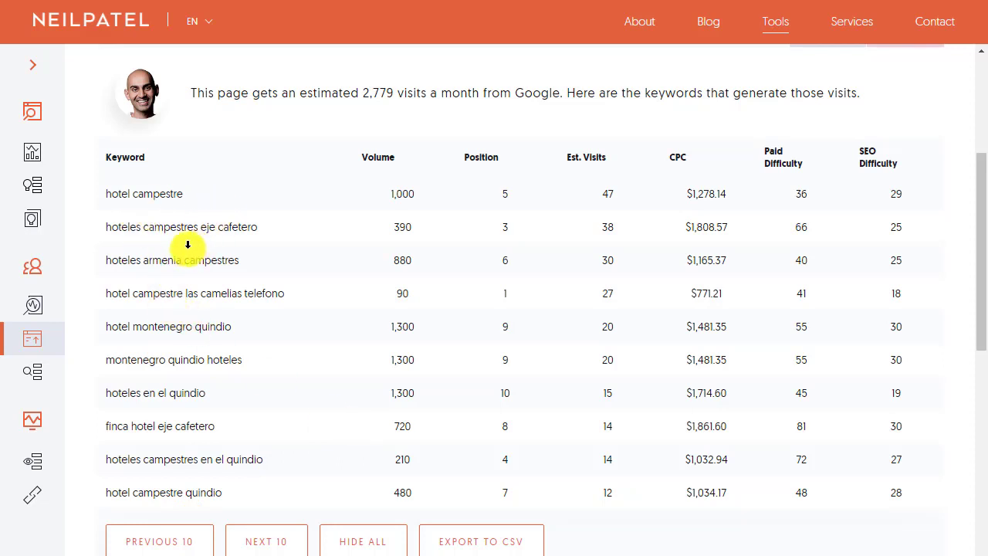
{"action": "left_click_drag", "start_coordinate": [397, 227], "coordinate": [413, 226]}
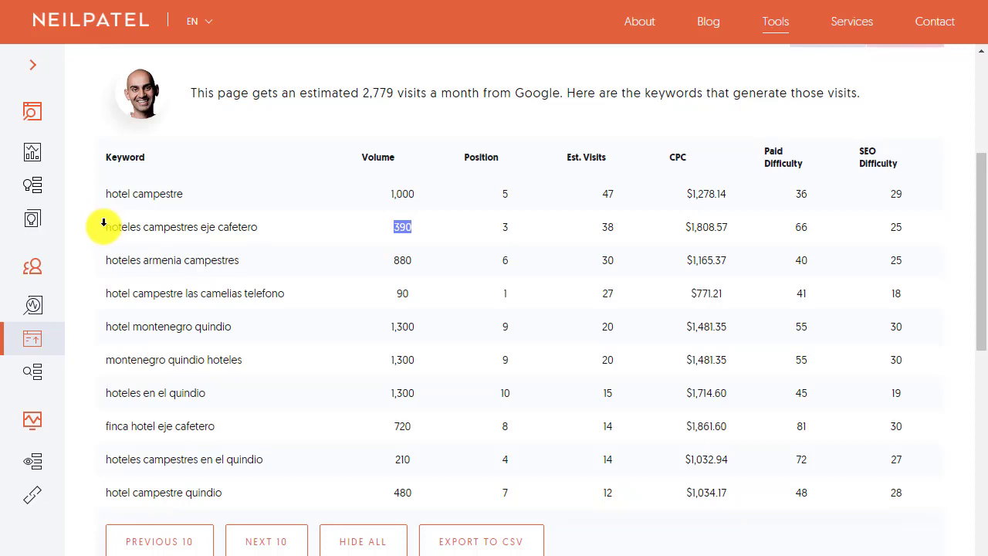
{"action": "left_click_drag", "start_coordinate": [109, 223], "coordinate": [293, 223]}
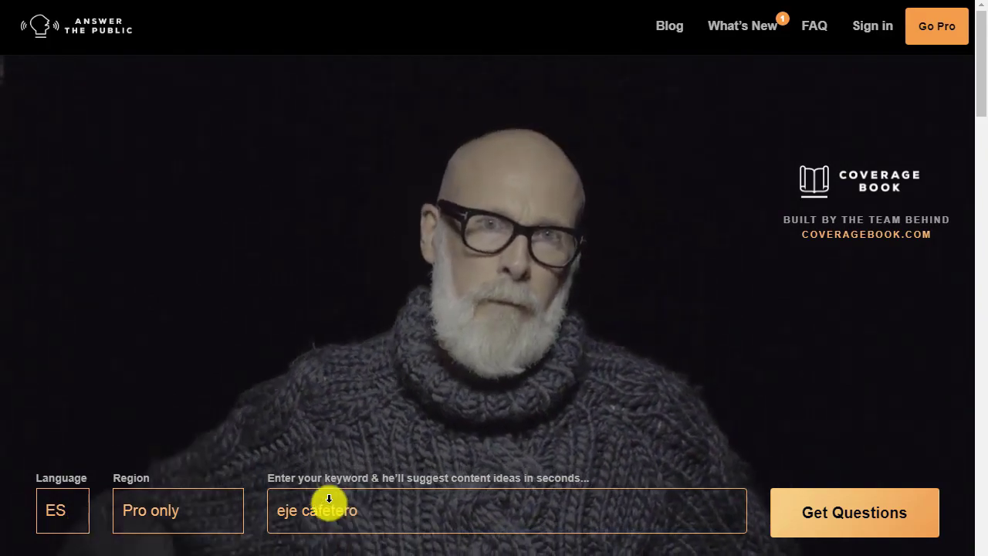
Switch to AnswerThePublic and get the questions for the keyword "eje cafetero" in language ES.
{"action": "left_click", "coordinate": [278, 514]}
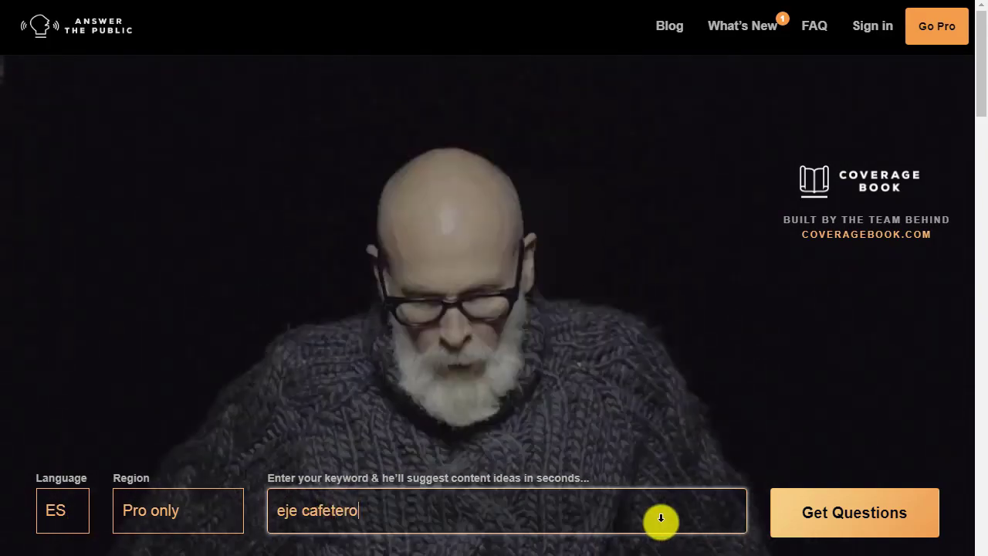
{"action": "left_click", "coordinate": [815, 513]}
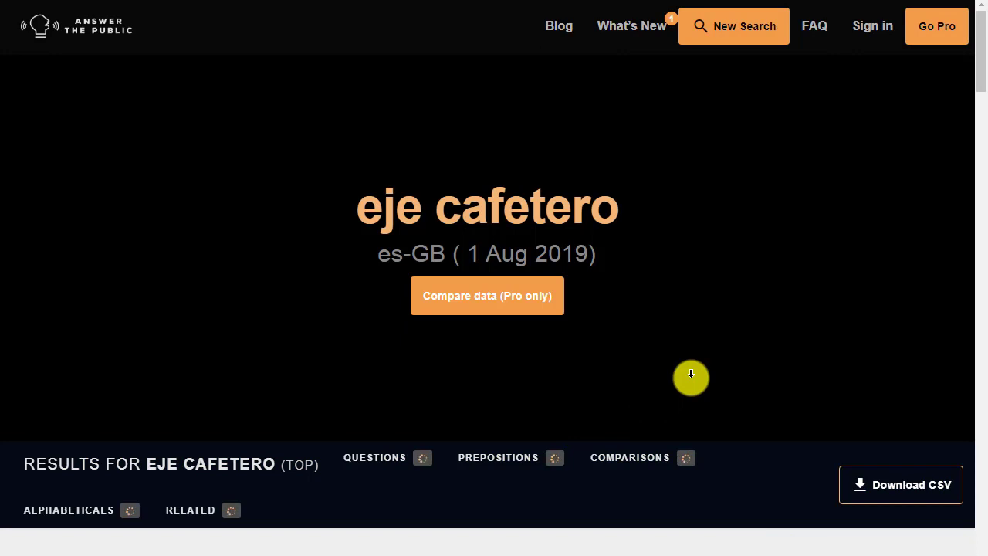
Examine the visualisation of the "eje cafetero" questions, including the cómo and dónde branches.
{"action": "scroll", "coordinate": [546, 447], "scroll_direction": "down", "scroll_amount": 2}
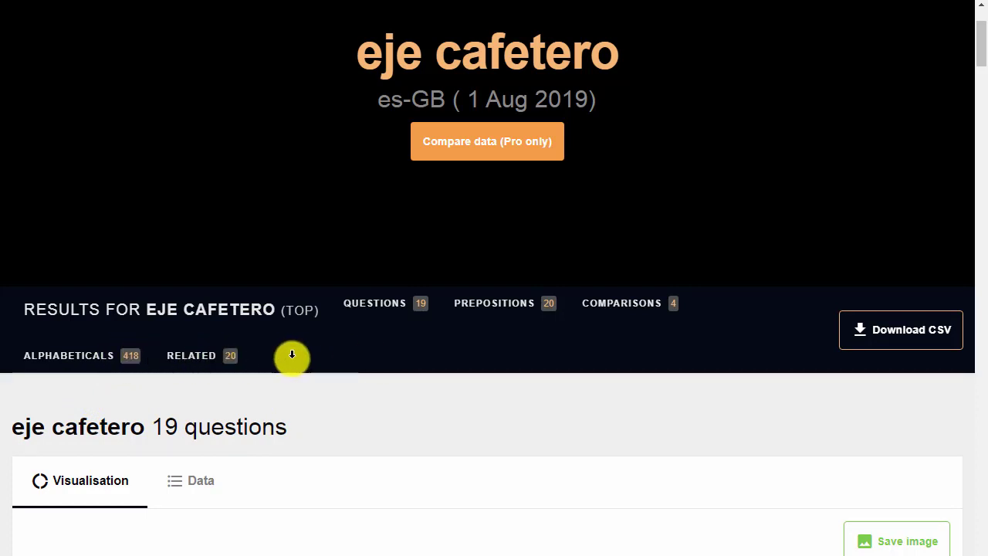
{"action": "scroll", "coordinate": [291, 355], "scroll_direction": "down", "scroll_amount": 3}
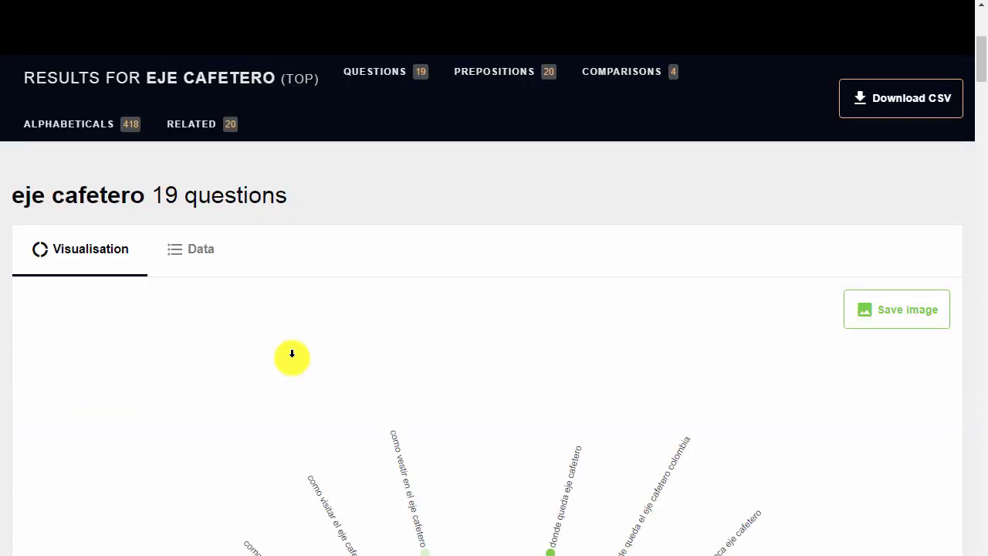
{"action": "scroll", "coordinate": [294, 352], "scroll_direction": "down", "scroll_amount": 1}
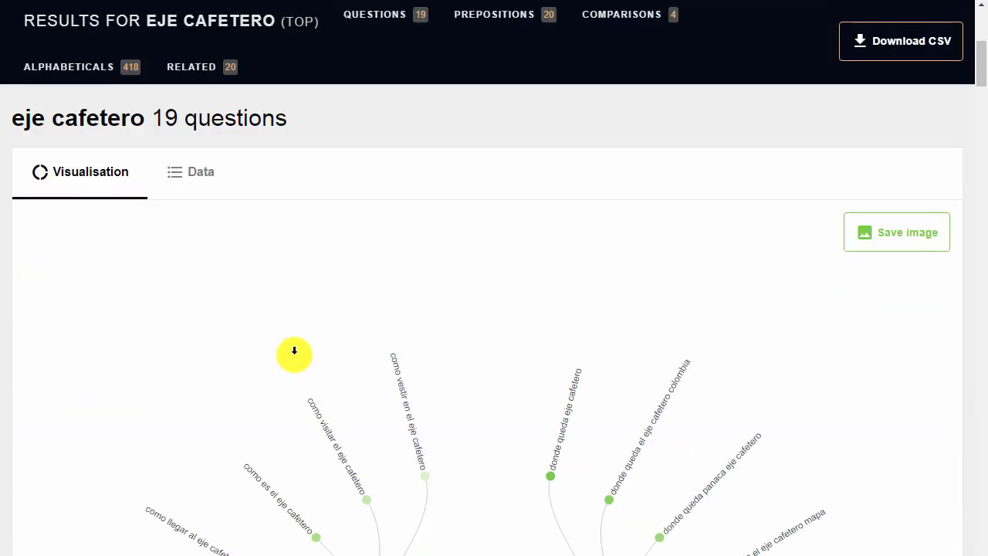
{"action": "scroll", "coordinate": [294, 352], "scroll_direction": "down", "scroll_amount": 3}
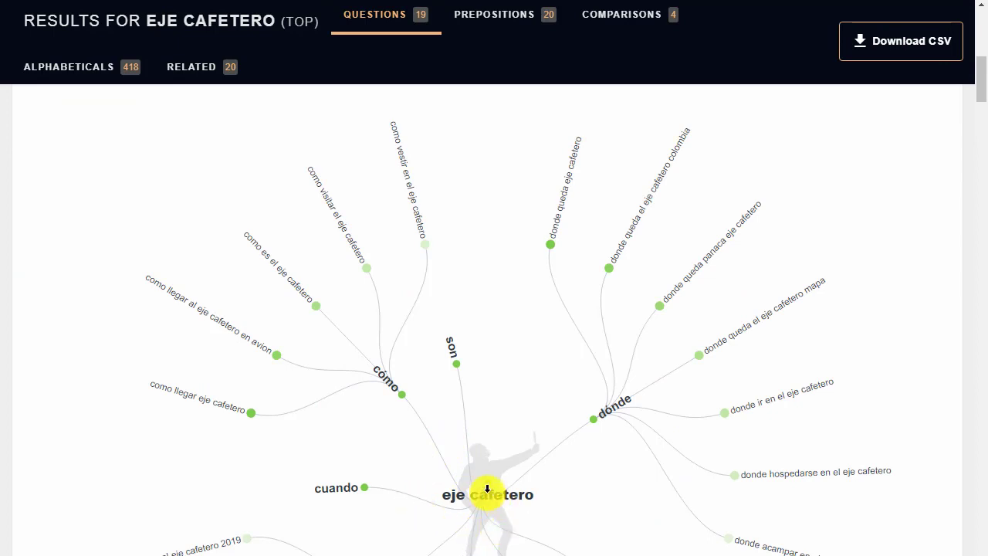
{"action": "scroll", "coordinate": [481, 487], "scroll_direction": "up", "scroll_amount": 1}
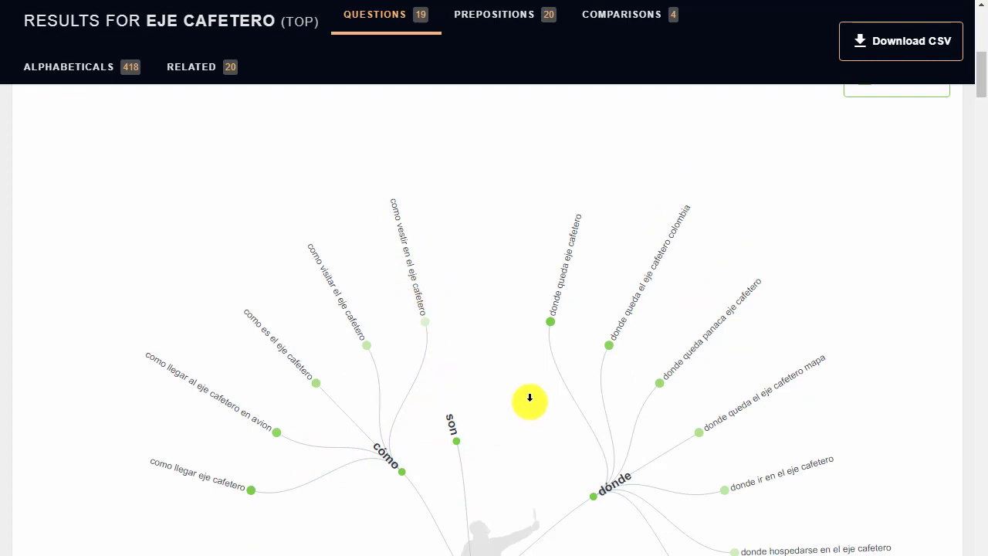
{"action": "scroll", "coordinate": [494, 503], "scroll_direction": "down", "scroll_amount": 1}
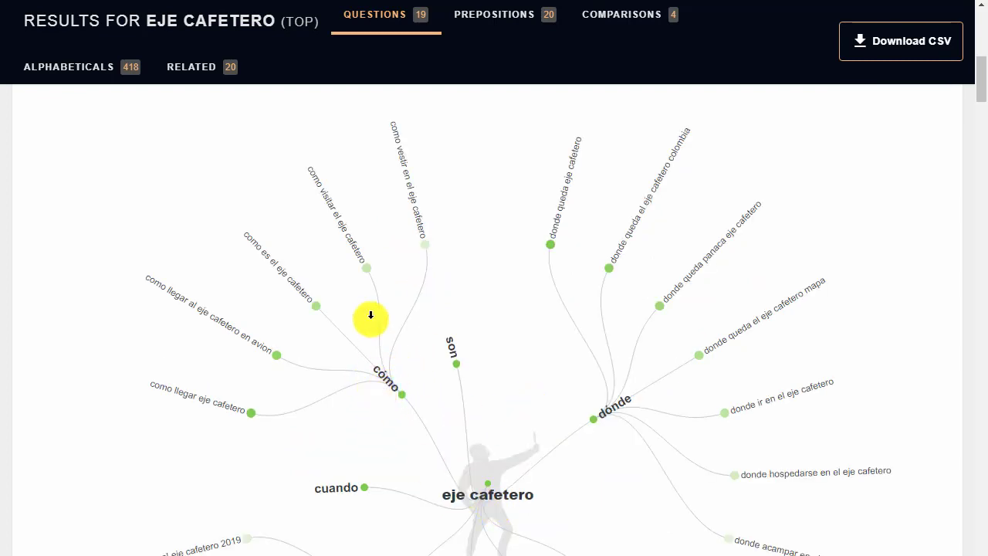
{"action": "scroll", "coordinate": [578, 393], "scroll_direction": "up", "scroll_amount": 2}
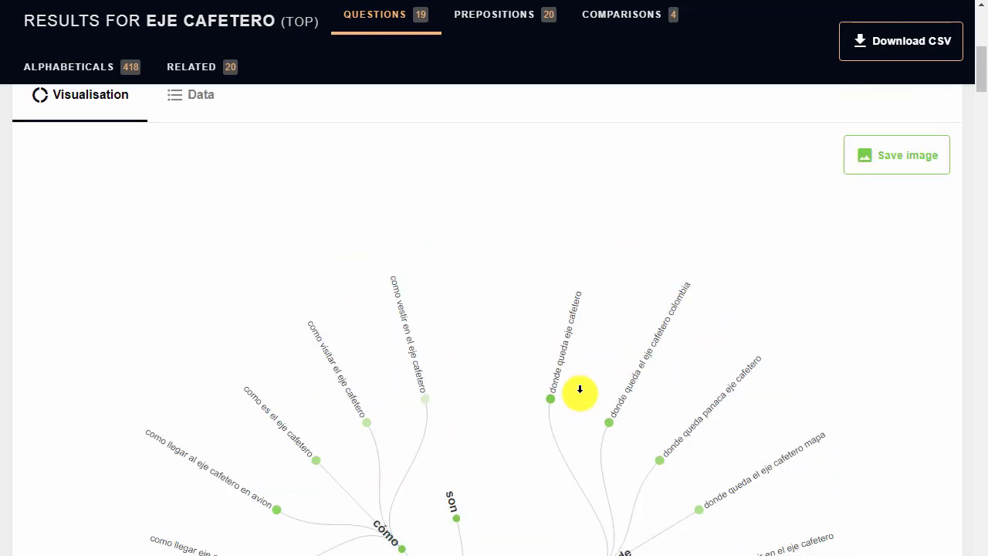
Display the "eje cafetero" questions as a data list and read through the cómo, dónde and qué groups.
{"action": "scroll", "coordinate": [309, 316], "scroll_direction": "up", "scroll_amount": 1}
{"action": "left_click", "coordinate": [209, 172]}
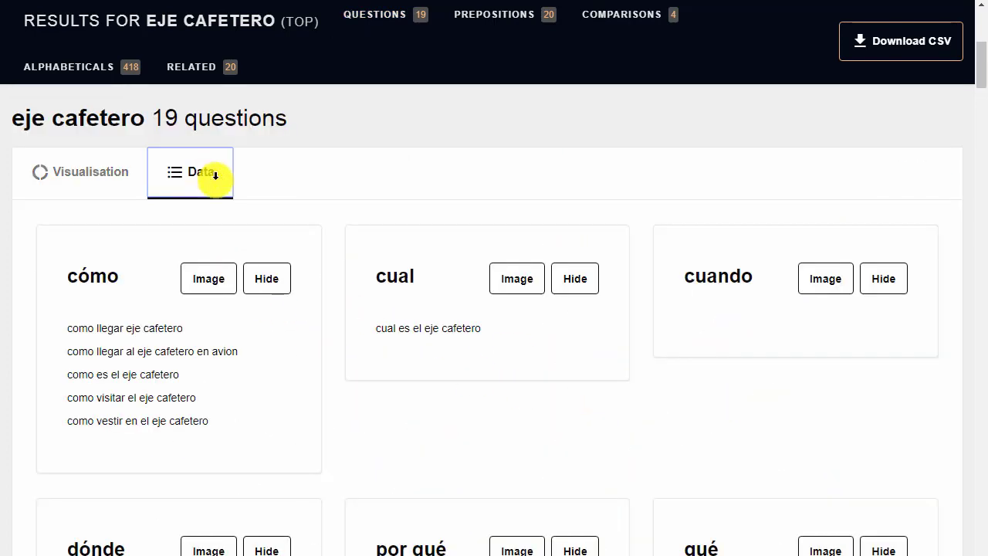
{"action": "scroll", "coordinate": [507, 298], "scroll_direction": "down", "scroll_amount": 1}
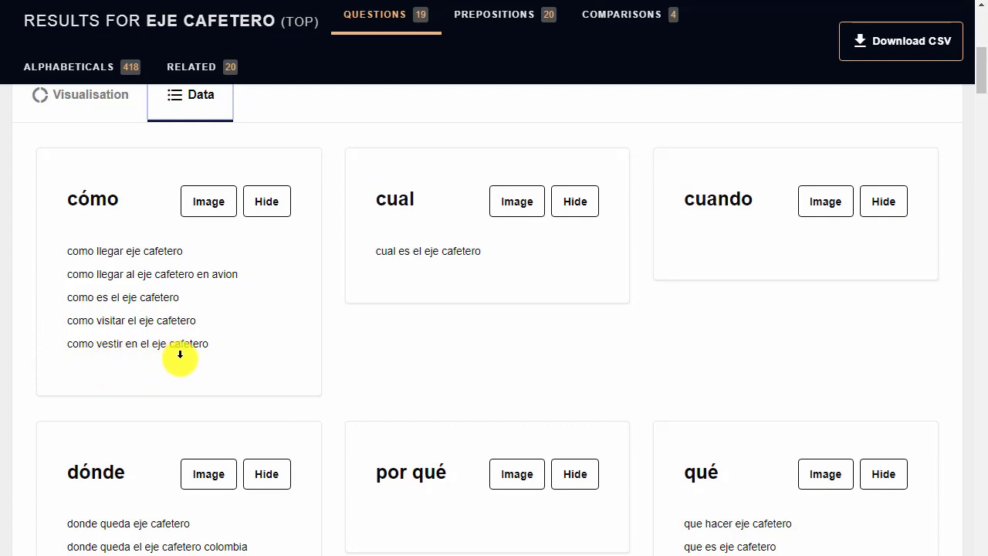
{"action": "mouse_move", "coordinate": [208, 355]}
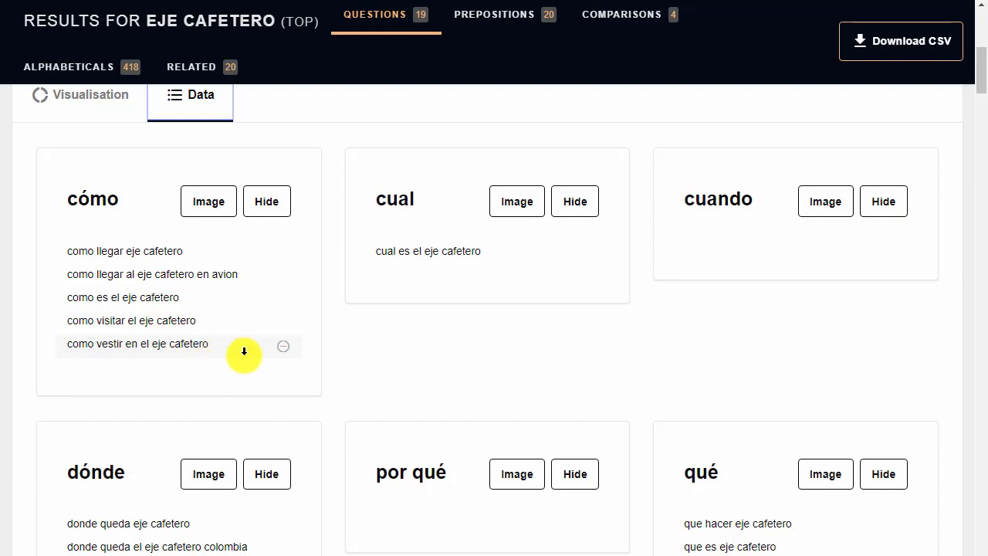
{"action": "scroll", "coordinate": [297, 356], "scroll_direction": "down", "scroll_amount": 2}
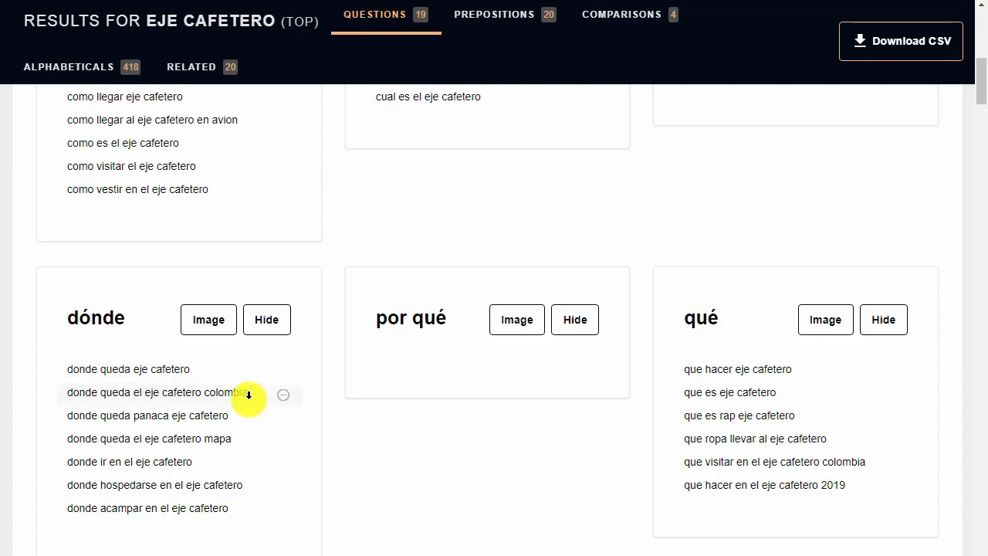
{"action": "scroll", "coordinate": [248, 398], "scroll_direction": "down", "scroll_amount": 1}
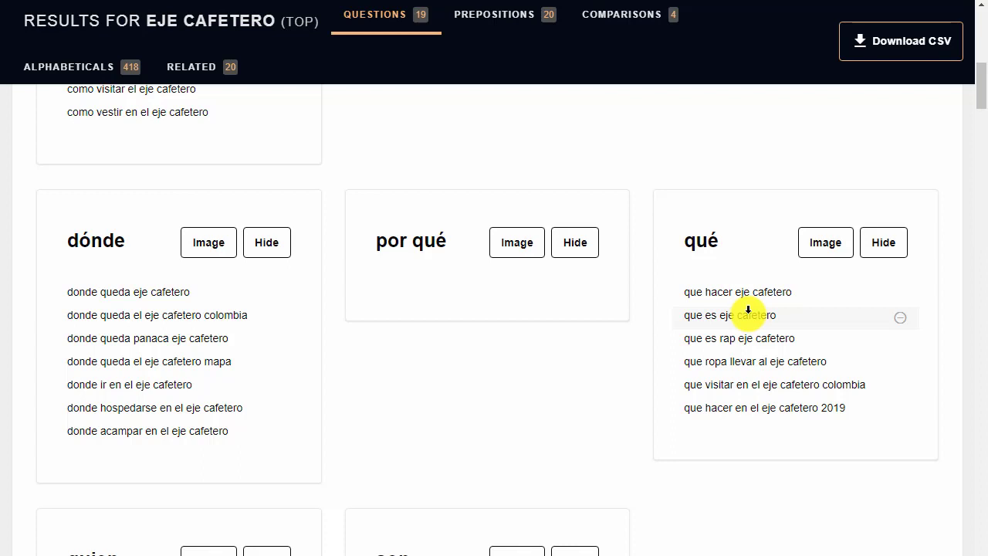
{"action": "scroll", "coordinate": [485, 346], "scroll_direction": "down", "scroll_amount": 1}
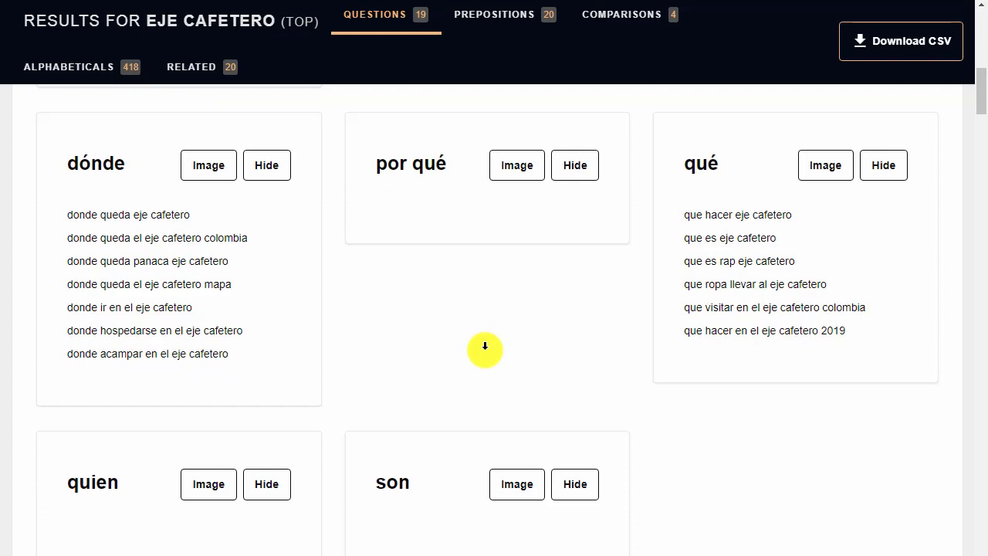
Display the "eje cafetero" prepositions as a data list and read through groups such as a, cerca, con, para and sin.
{"action": "scroll", "coordinate": [484, 346], "scroll_direction": "down", "scroll_amount": 3}
{"action": "scroll", "coordinate": [485, 346], "scroll_direction": "down", "scroll_amount": 1}
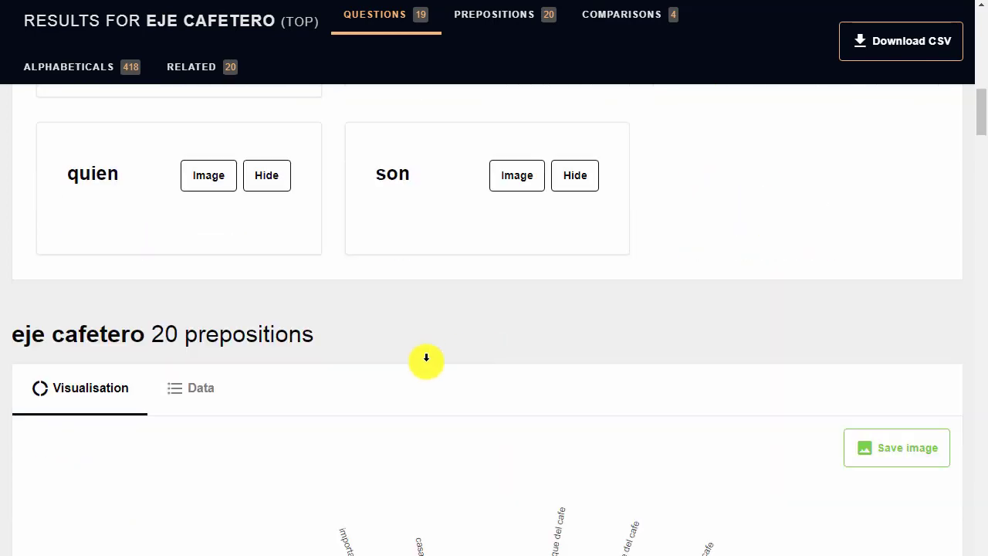
{"action": "left_click", "coordinate": [198, 388]}
{"action": "scroll", "coordinate": [432, 332], "scroll_direction": "down", "scroll_amount": 3}
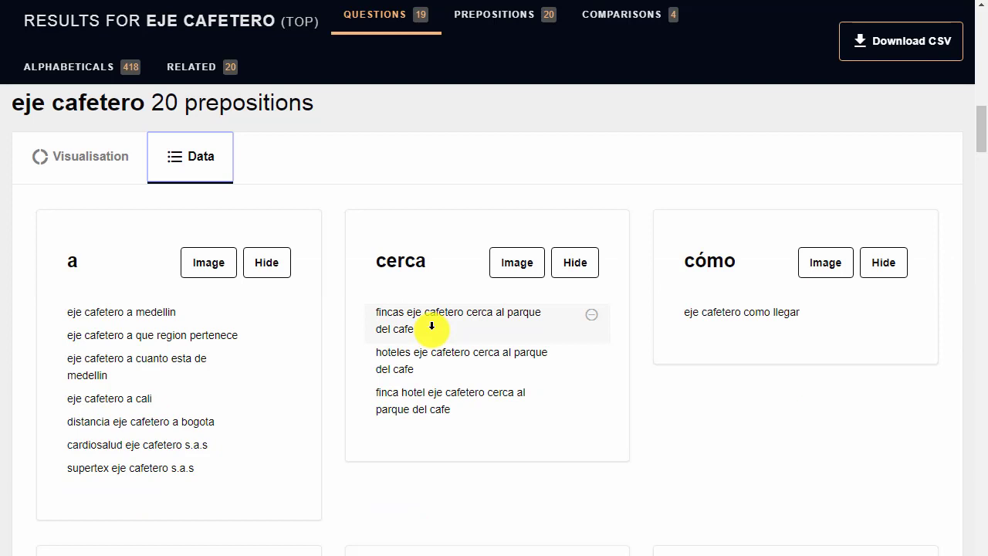
{"action": "scroll", "coordinate": [432, 326], "scroll_direction": "down", "scroll_amount": 1}
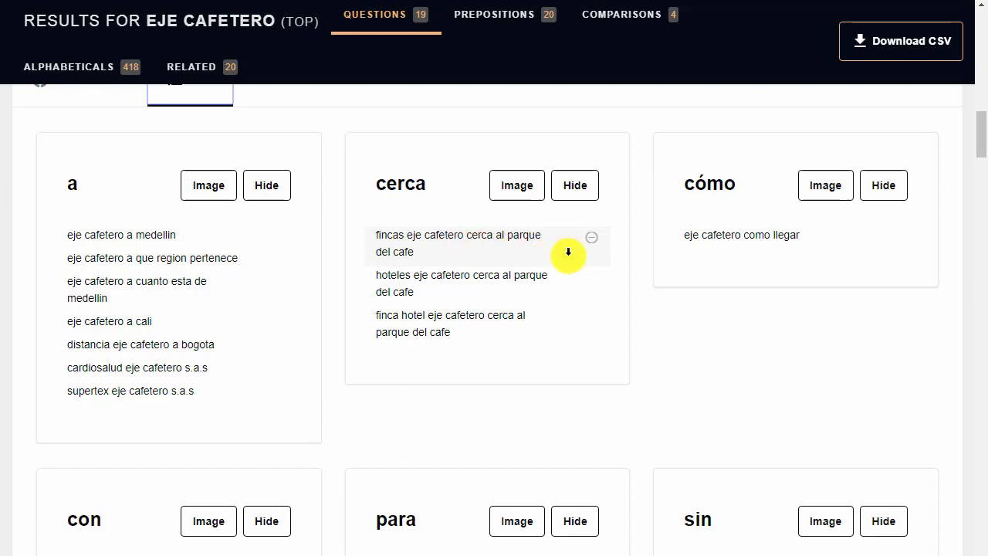
{"action": "scroll", "coordinate": [717, 362], "scroll_direction": "down", "scroll_amount": 5}
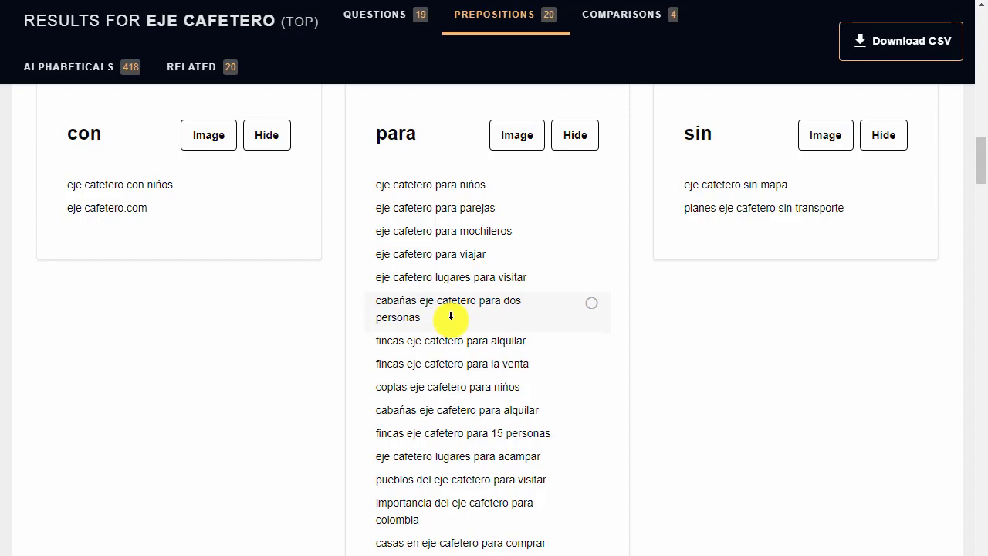
Read the rest of the para prepositions for "eje cafetero" and return to the questions data list.
{"action": "scroll", "coordinate": [582, 363], "scroll_direction": "down", "scroll_amount": 4}
{"action": "scroll", "coordinate": [604, 373], "scroll_direction": "up", "scroll_amount": 4}
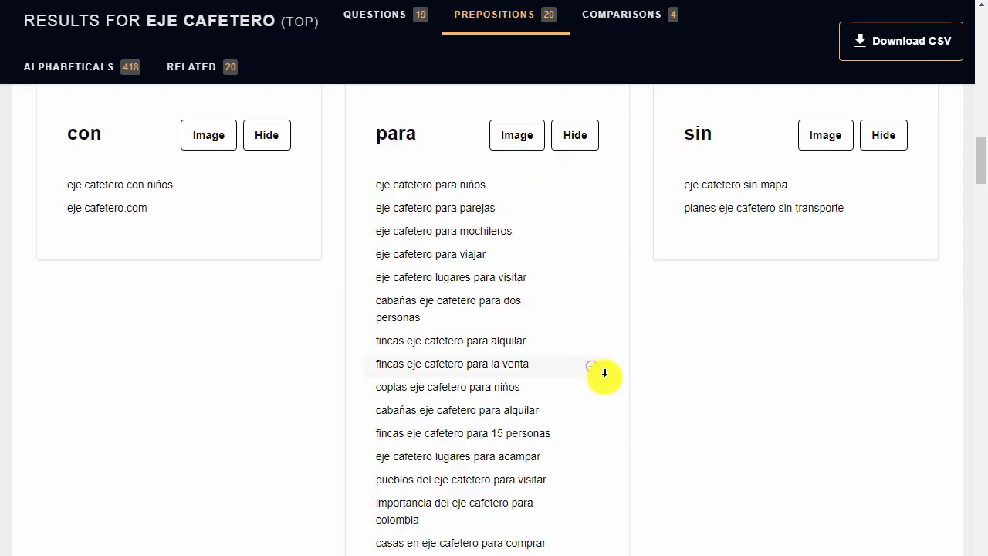
{"action": "scroll", "coordinate": [605, 373], "scroll_direction": "up", "scroll_amount": 20}
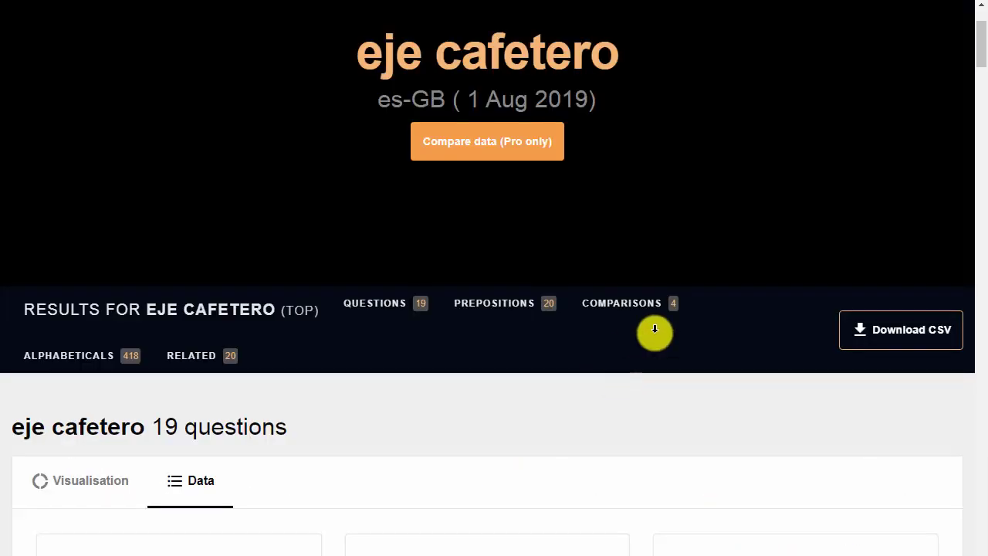
{"action": "scroll", "coordinate": [655, 332], "scroll_direction": "down", "scroll_amount": 2}
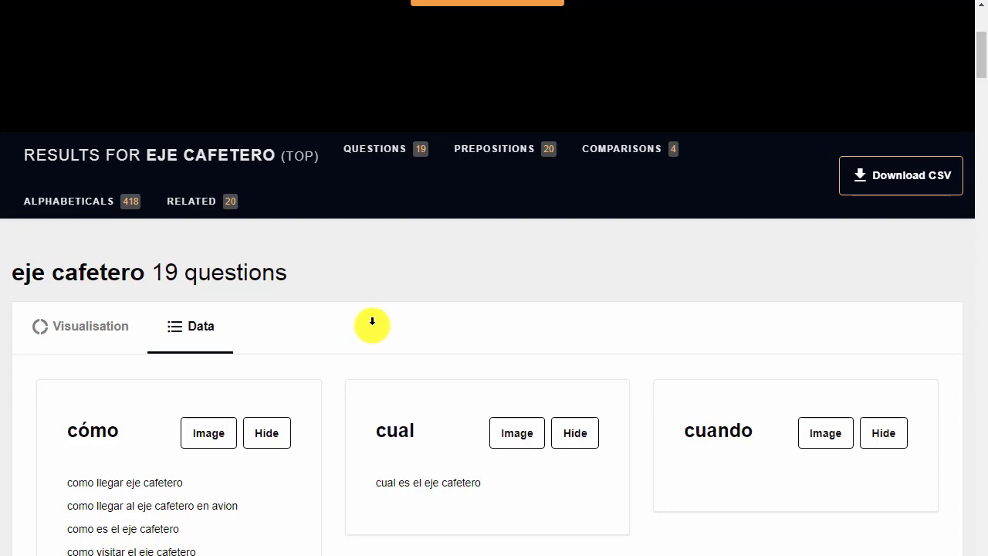
Switch to the Google results for "eje cafetero" and examine the autocomplete suggestions for that search term.
{"action": "left_click", "coordinate": [464, 0]}
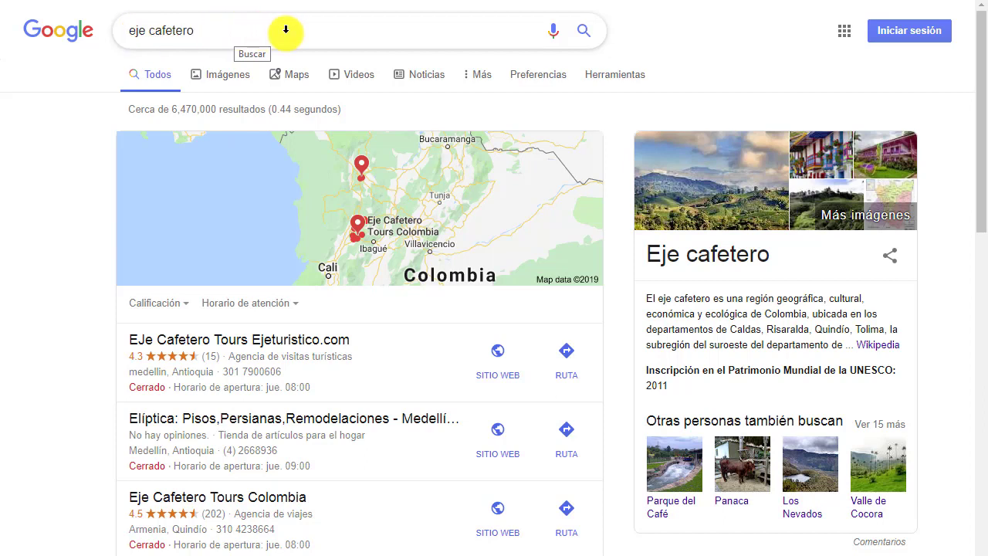
{"action": "left_click", "coordinate": [235, 29]}
{"action": "key", "text": "BackSpace"}
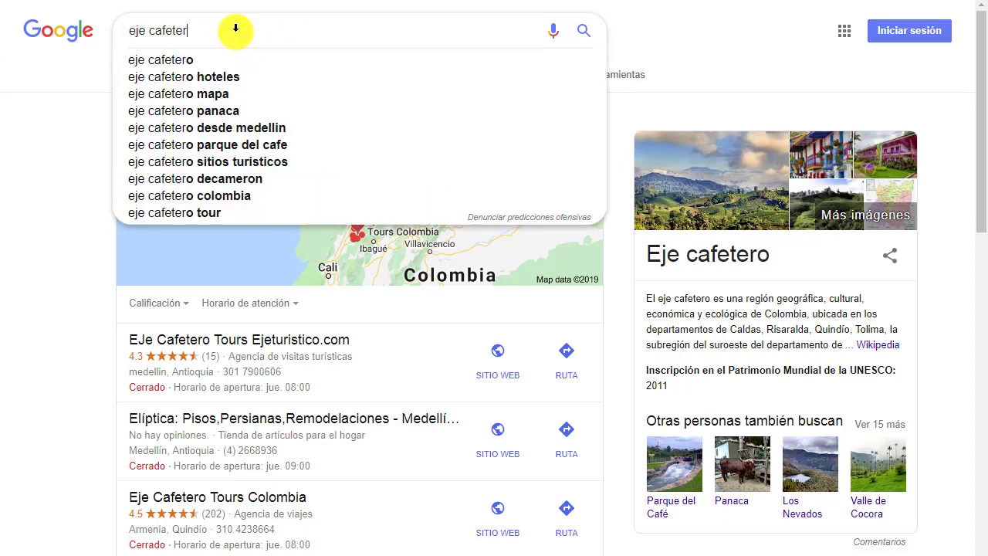
{"action": "type", "text": "o"}
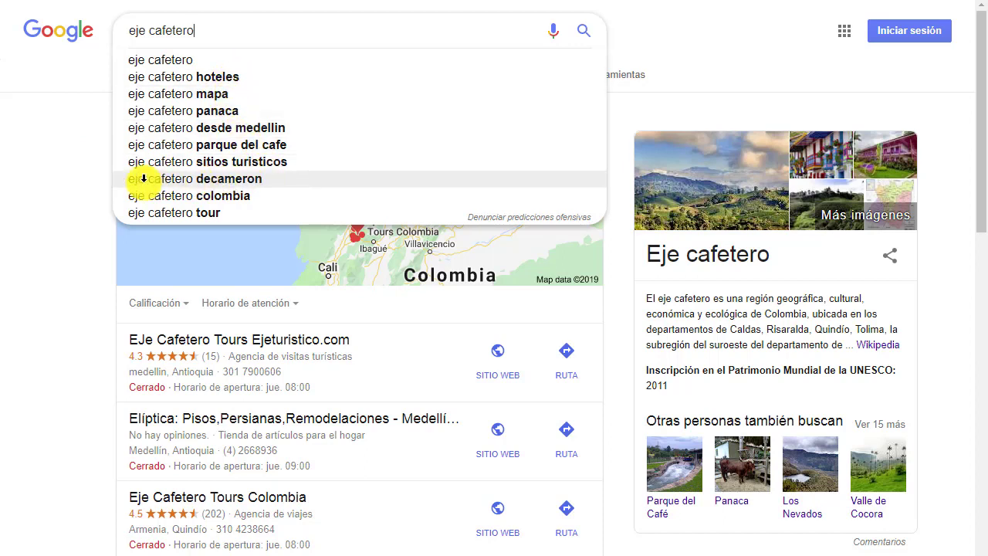
{"action": "left_click", "coordinate": [57, 173]}
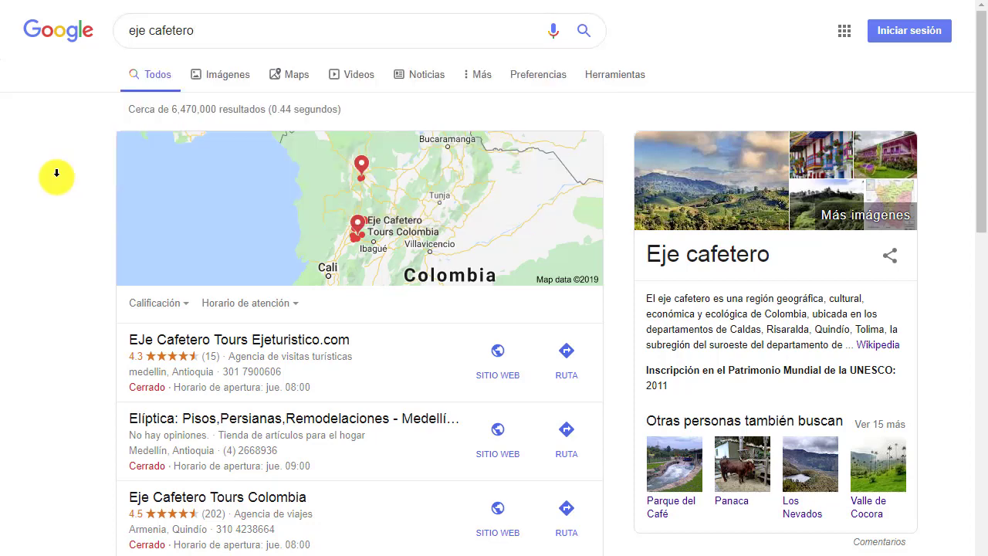
Examine the local listings and organic results for "eje cafetero", reading the titles and domains of the ranking pages.
{"action": "scroll", "coordinate": [56, 172], "scroll_direction": "down", "scroll_amount": 1}
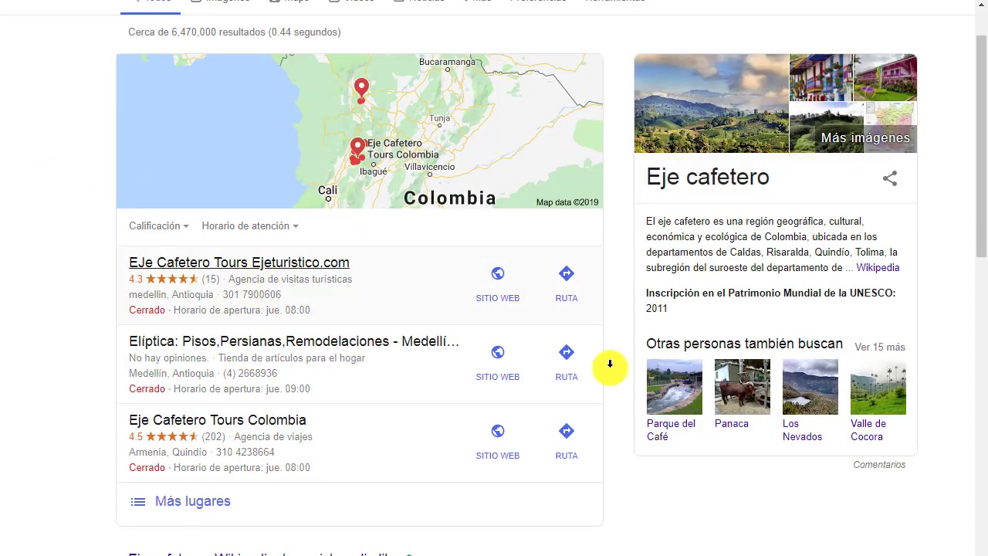
{"action": "scroll", "coordinate": [787, 517], "scroll_direction": "down", "scroll_amount": 2}
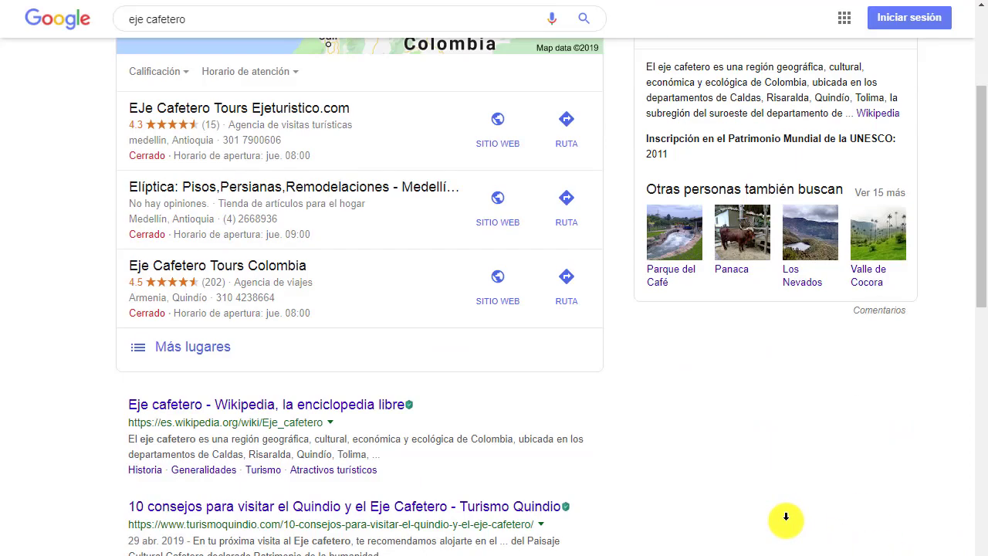
{"action": "scroll", "coordinate": [786, 519], "scroll_direction": "down", "scroll_amount": 1}
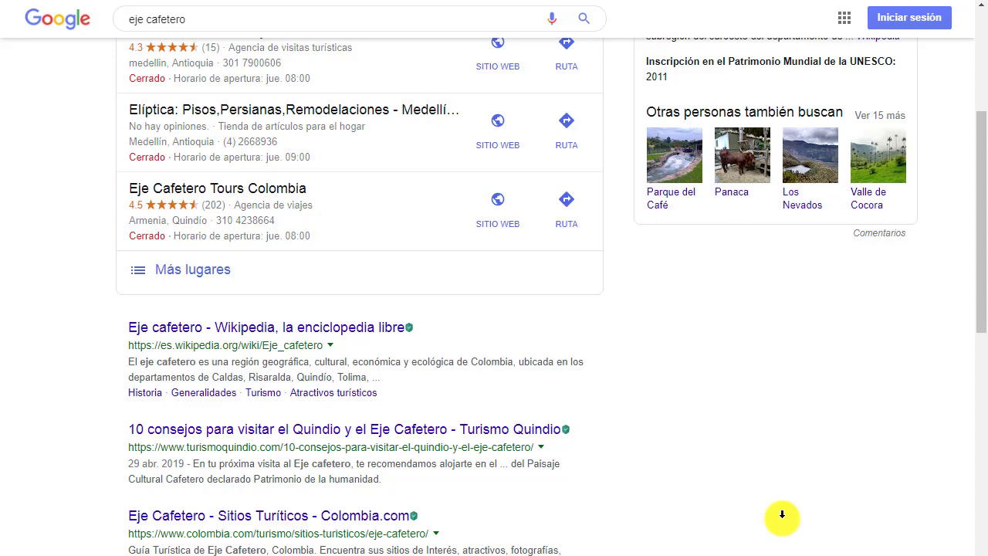
{"action": "scroll", "coordinate": [782, 514], "scroll_direction": "down", "scroll_amount": 2}
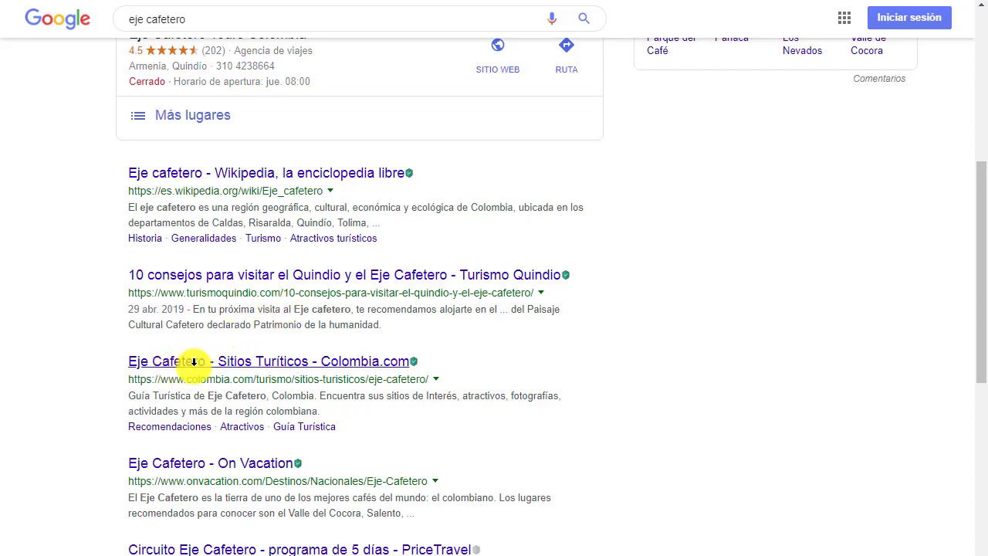
{"action": "scroll", "coordinate": [426, 357], "scroll_direction": "down", "scroll_amount": 2}
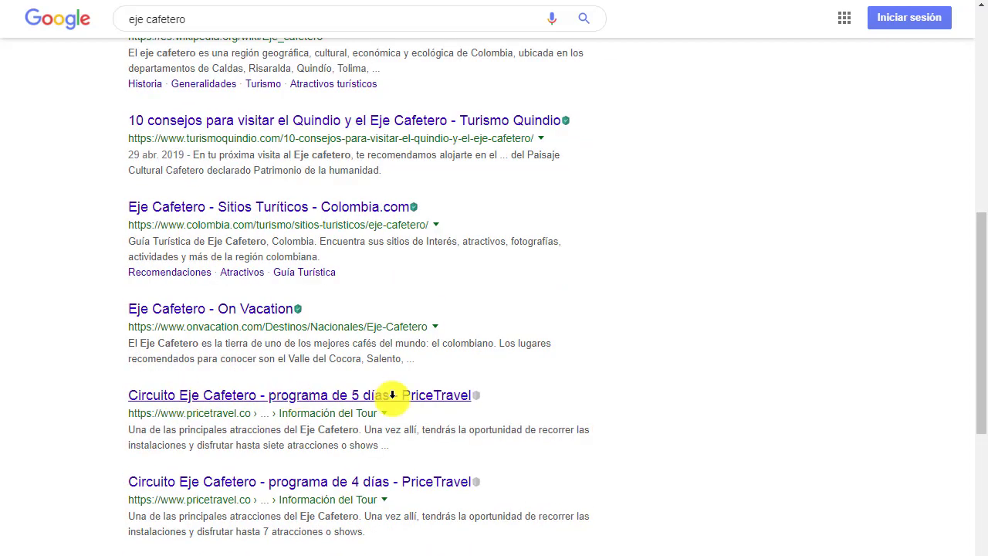
{"action": "scroll", "coordinate": [392, 395], "scroll_direction": "down", "scroll_amount": 2}
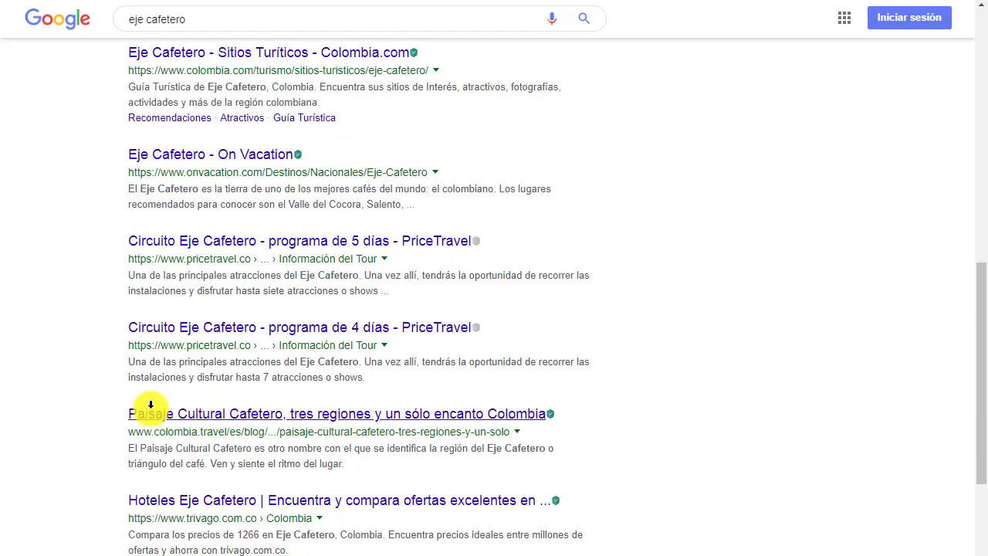
{"action": "scroll", "coordinate": [388, 407], "scroll_direction": "down", "scroll_amount": 1}
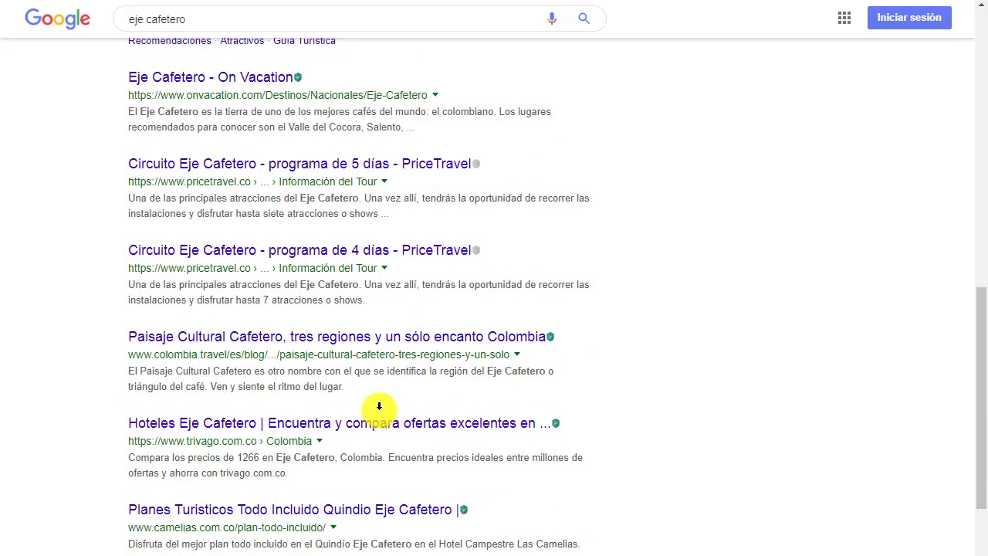
{"action": "scroll", "coordinate": [379, 406], "scroll_direction": "up", "scroll_amount": 6}
{"action": "scroll", "coordinate": [379, 406], "scroll_direction": "down", "scroll_amount": 2}
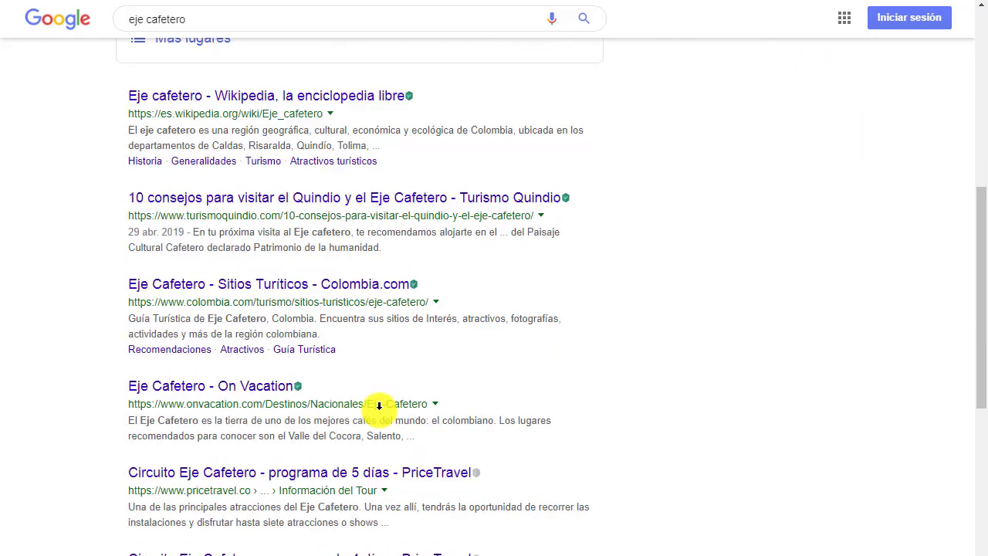
{"action": "scroll", "coordinate": [379, 406], "scroll_direction": "up", "scroll_amount": 7}
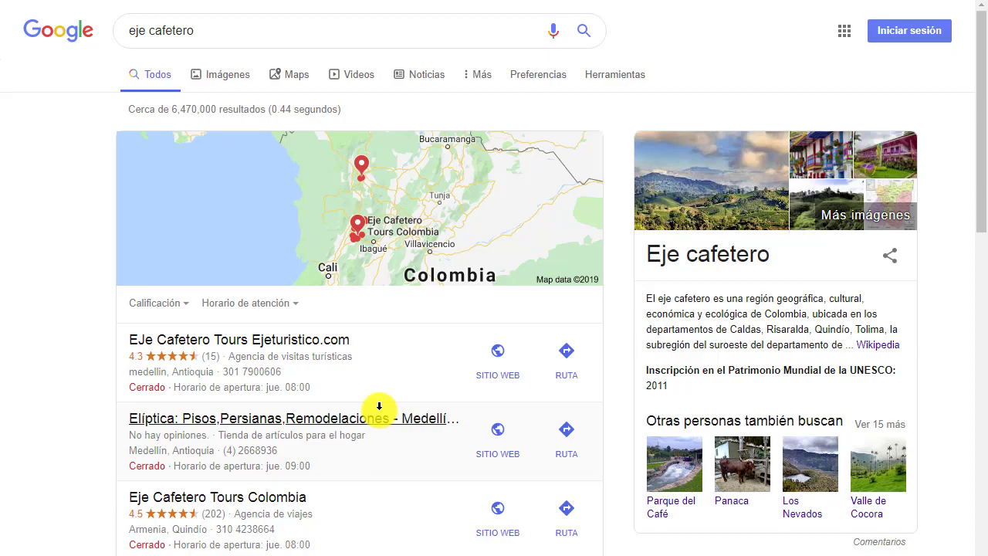
Read the related questions (Preguntas relacionadas) and related searches (Búsquedas relacionadas) for "eje cafetero".
{"action": "scroll", "coordinate": [379, 406], "scroll_direction": "down", "scroll_amount": 14}
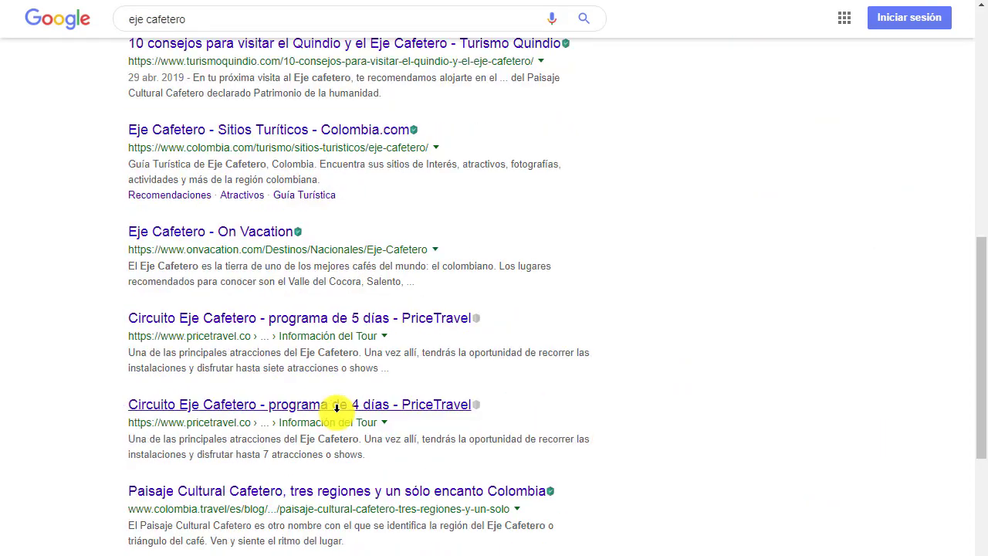
{"action": "scroll", "coordinate": [336, 410], "scroll_direction": "down", "scroll_amount": 4}
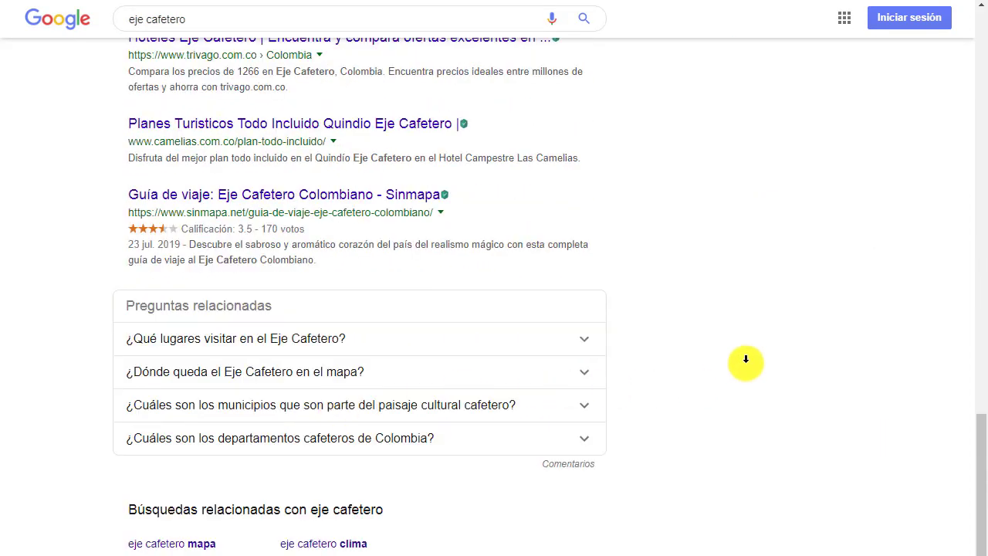
{"action": "scroll", "coordinate": [747, 357], "scroll_direction": "down", "scroll_amount": 1}
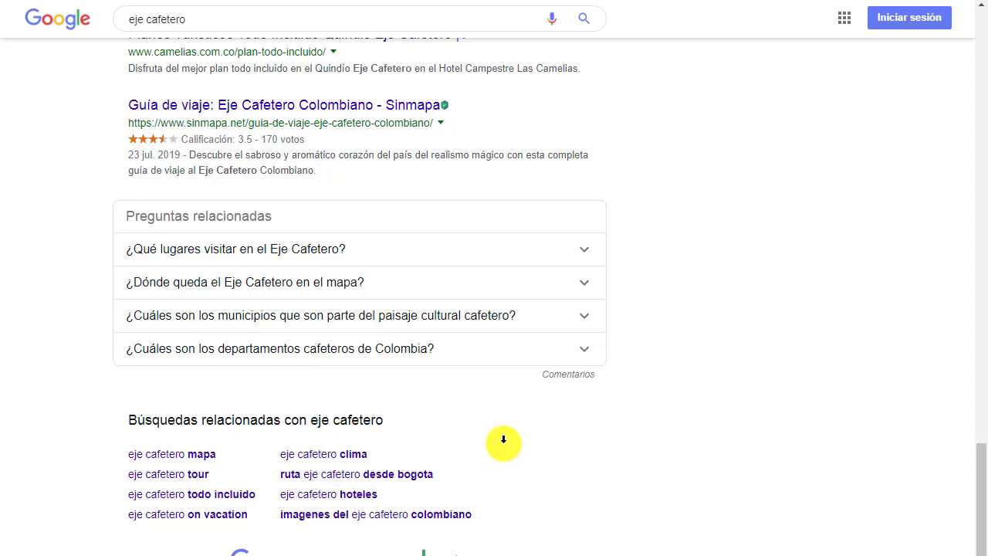
{"action": "scroll", "coordinate": [503, 440], "scroll_direction": "up", "scroll_amount": 20}
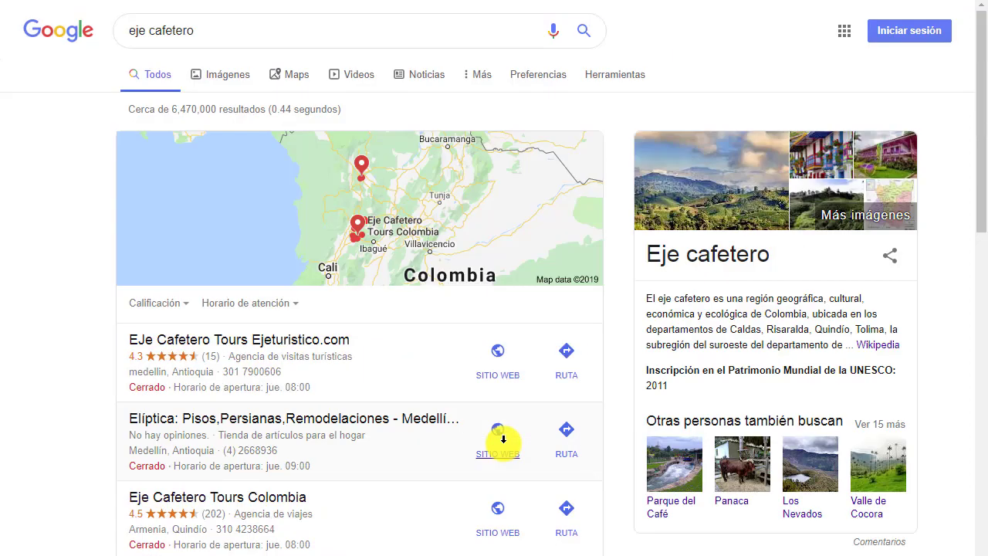